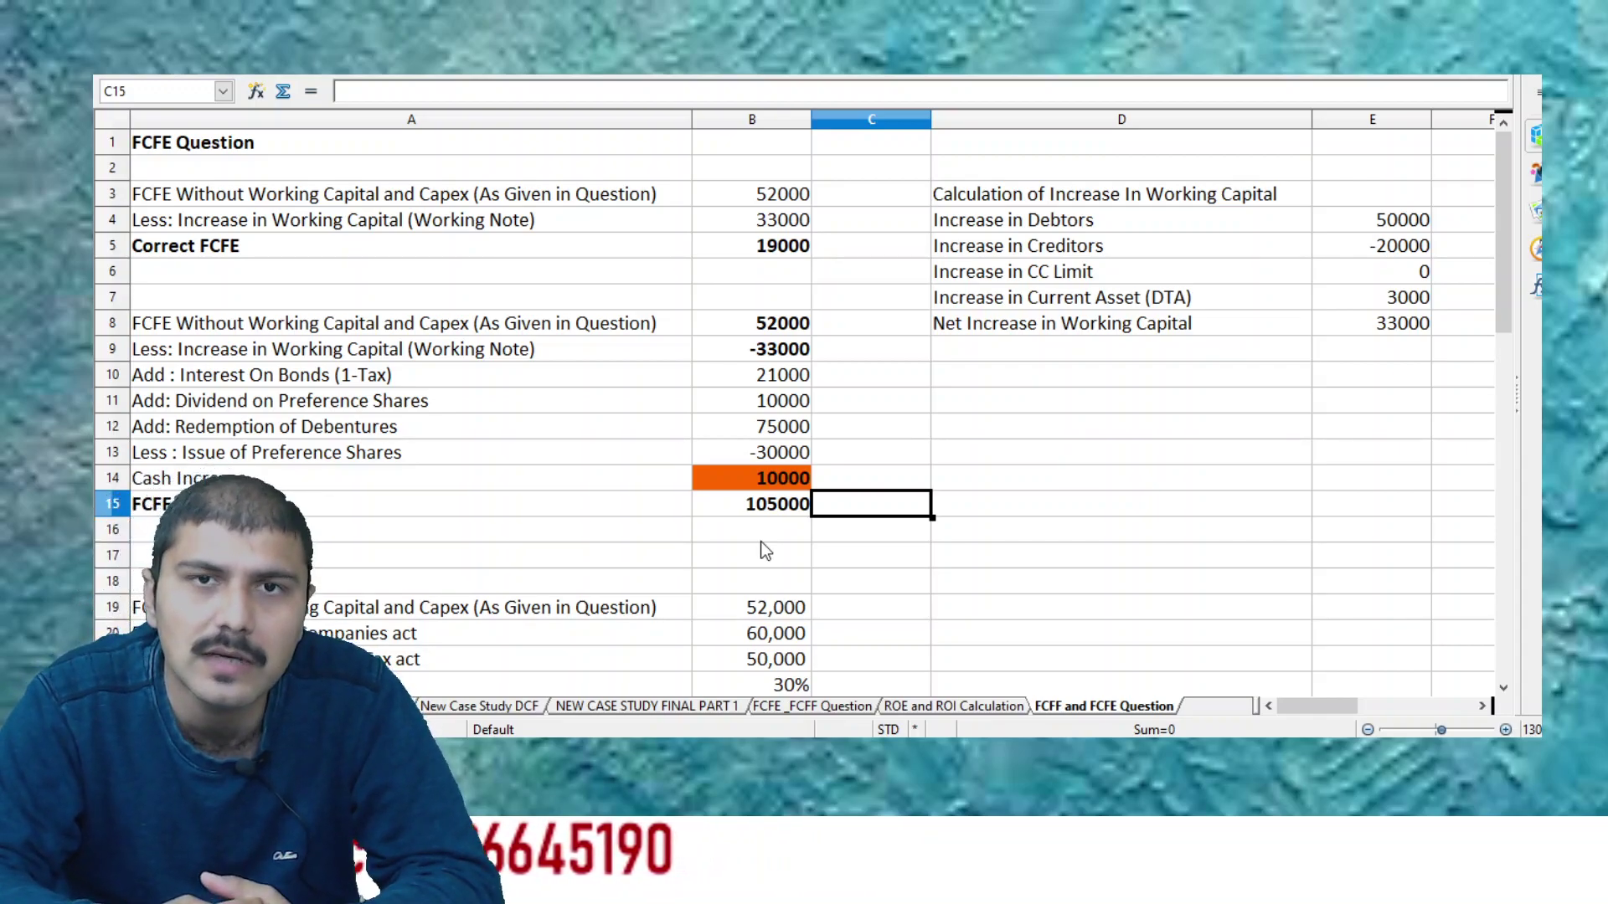
pyautogui.press('Up')
pyautogui.press('Up')
pyautogui.press('Up')
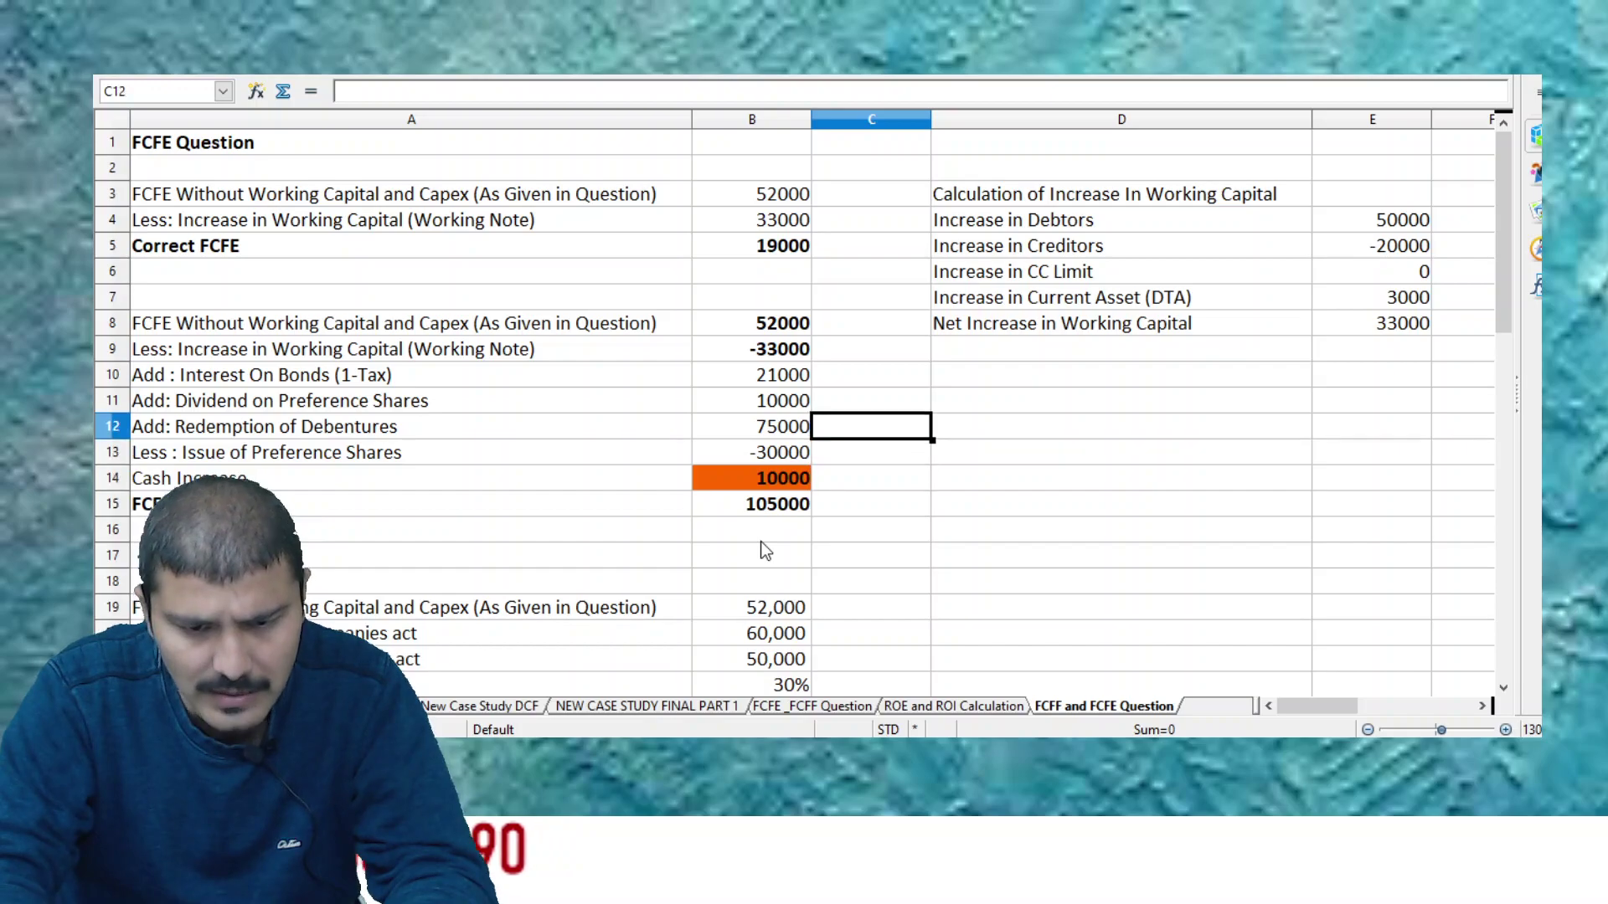
pyautogui.press('Up')
pyautogui.press('Left')
pyautogui.press('Up')
pyautogui.hotkey('shift', 'Down')
pyautogui.hotkey('shift', 'Down')
pyautogui.hotkey('shift', 'Down')
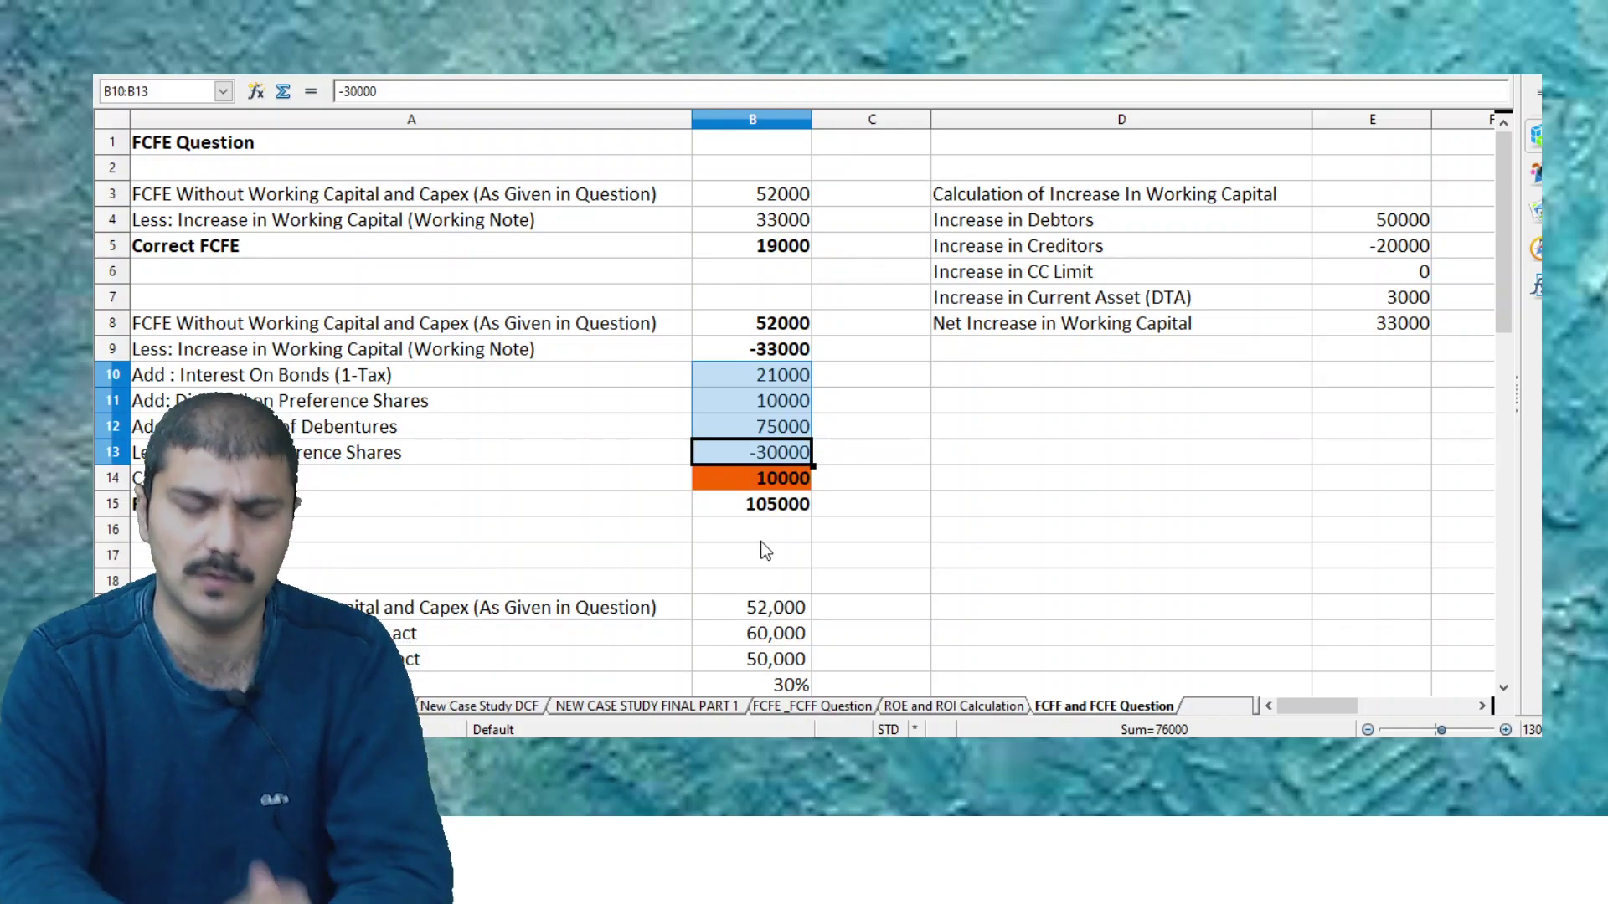
pyautogui.press('Left')
pyautogui.press('Down')
pyautogui.press('Down')
pyautogui.press('Down')
pyautogui.press('Down')
pyautogui.press('Down')
pyautogui.press('Down')
pyautogui.press('Down')
pyautogui.press('Down')
pyautogui.press('Down')
pyautogui.press('Down')
pyautogui.press('Down')
pyautogui.press('Down')
pyautogui.press('Down')
pyautogui.press('Down')
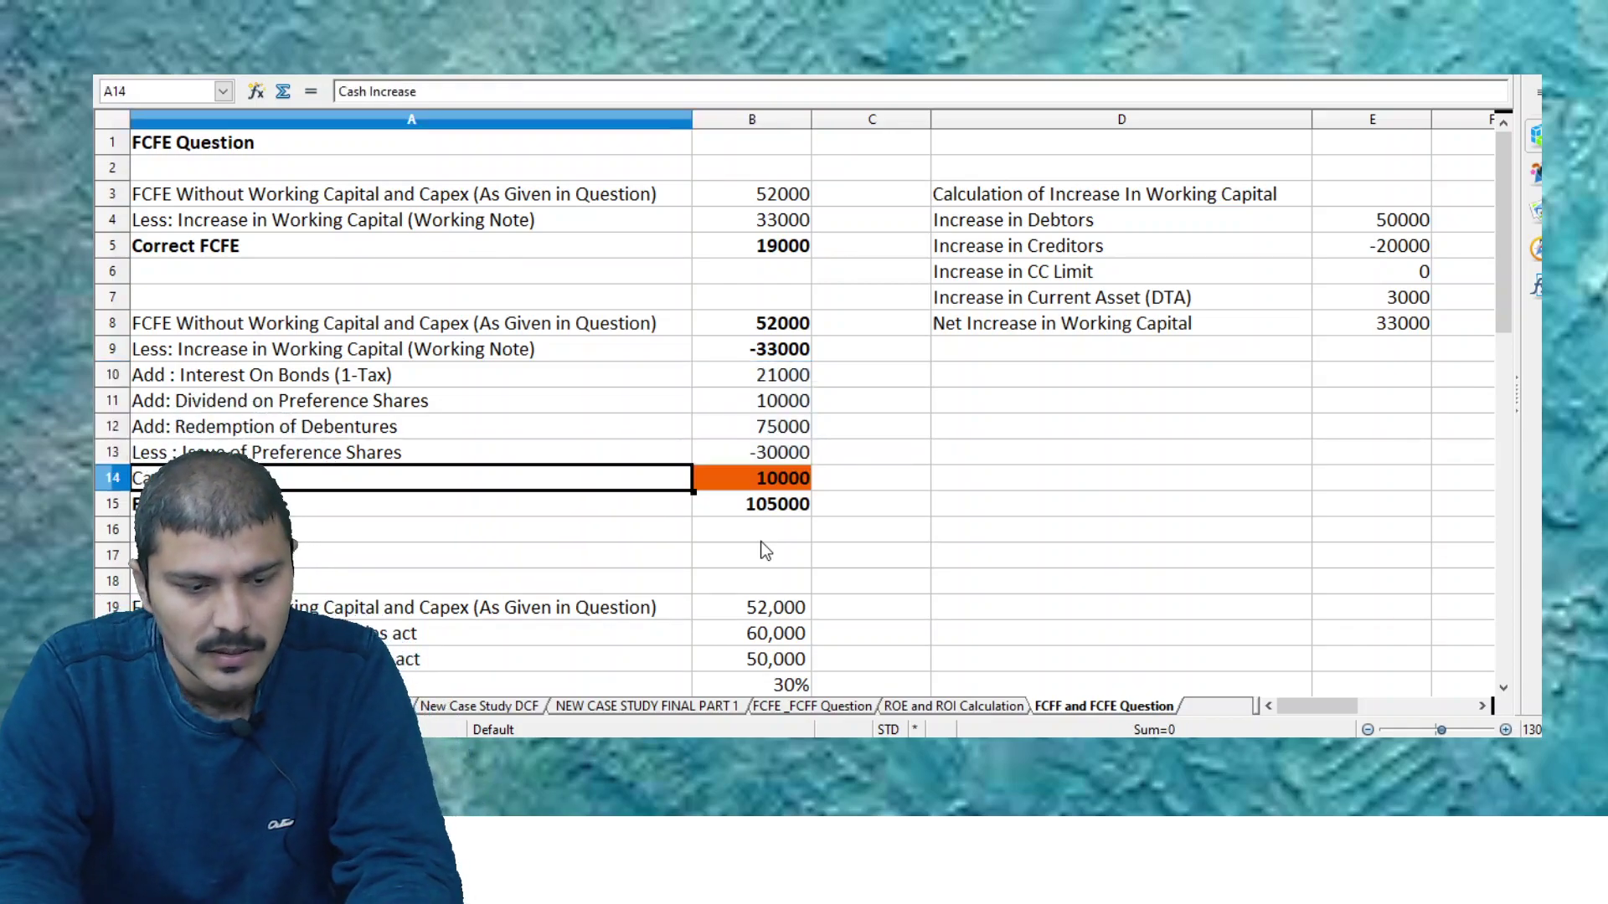
pyautogui.press('Down')
pyautogui.press('Down')
pyautogui.press('Up')
pyautogui.press('Up')
pyautogui.press('Up')
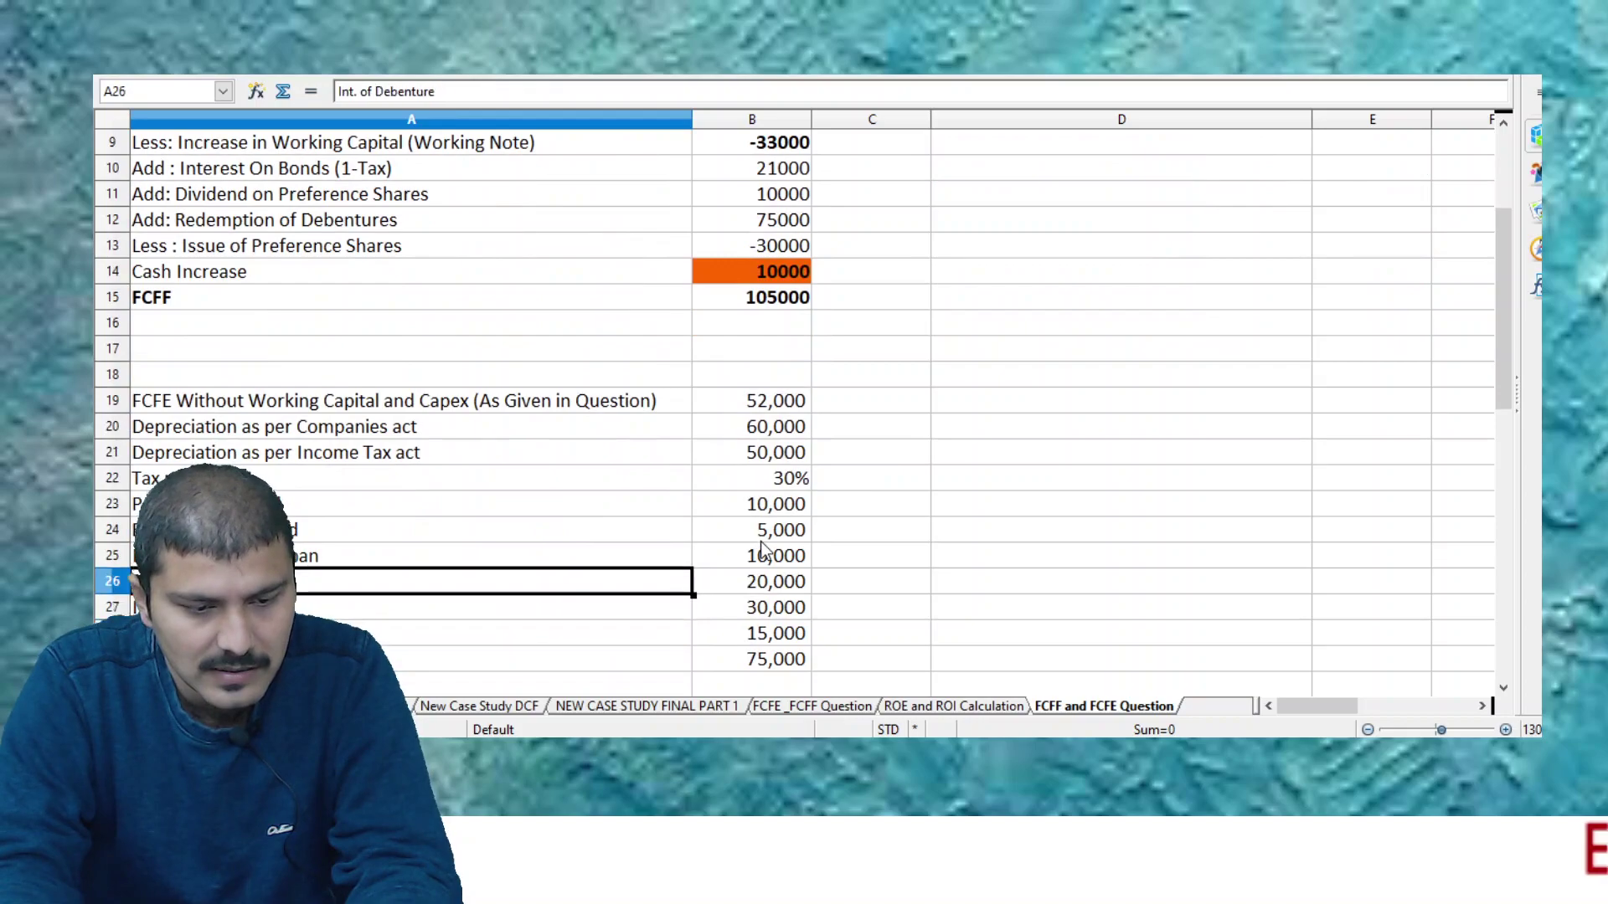
pyautogui.press('Up')
pyautogui.hotkey('shift', 'Down')
pyautogui.hotkey('shift', 'Right')
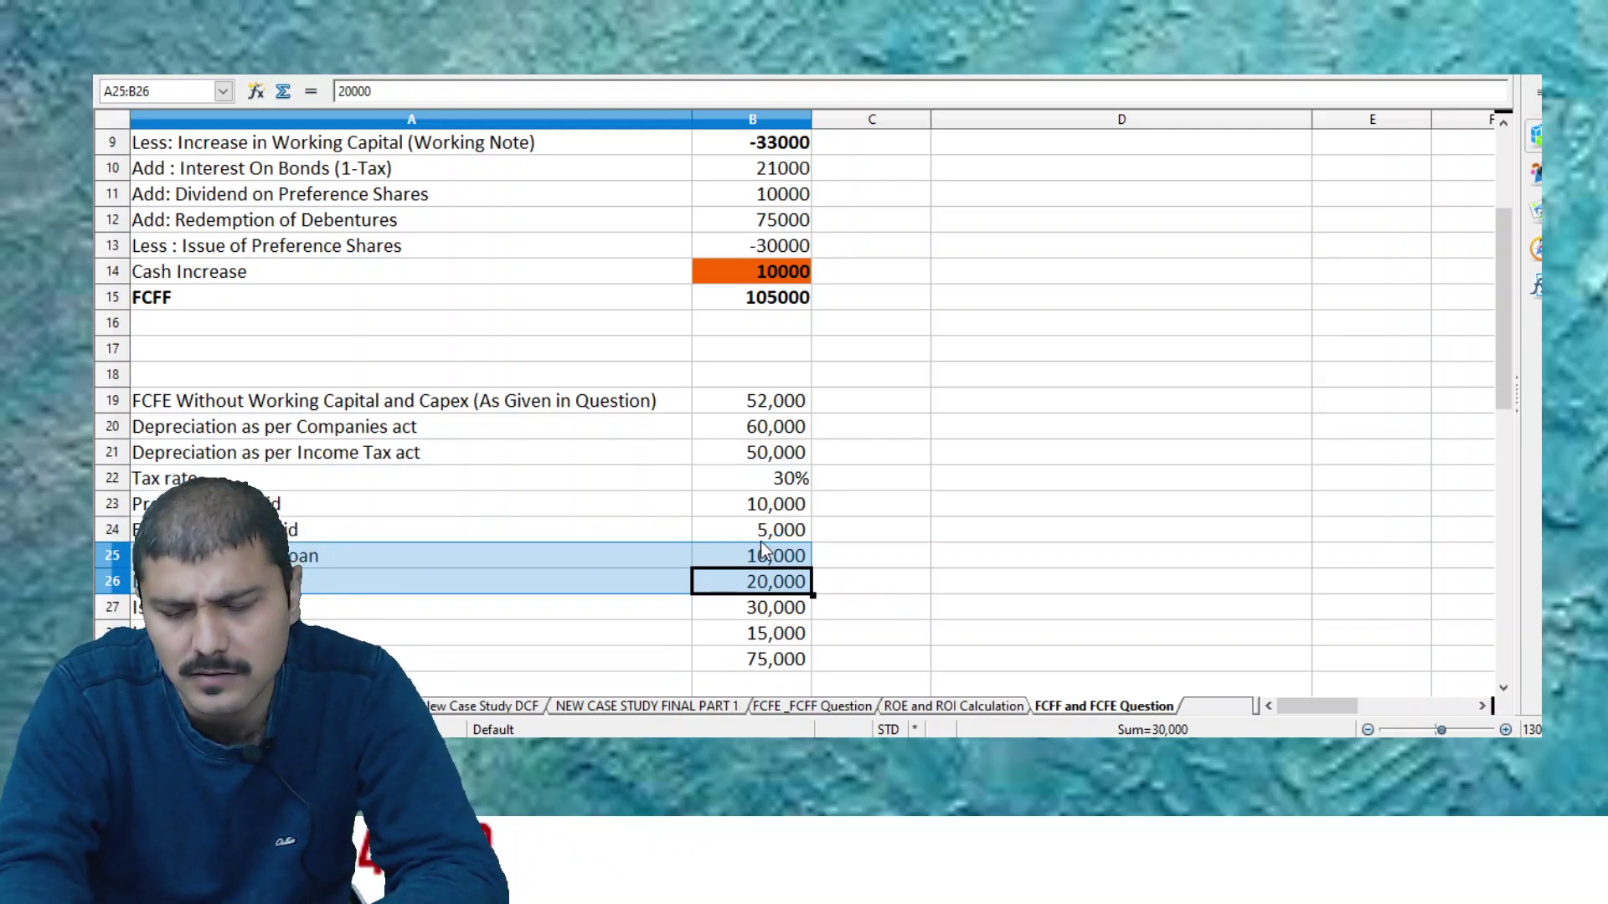
pyautogui.press('Up')
pyautogui.press('Up')
pyautogui.press('Up')
pyautogui.press('Up')
pyautogui.press('Up')
pyautogui.press('Up')
pyautogui.press('Up')
pyautogui.press('Up')
pyautogui.press('Up')
pyautogui.press('Up')
pyautogui.press('Up')
pyautogui.press('Up')
pyautogui.press('Up')
pyautogui.press('Up')
pyautogui.press('Up')
pyautogui.press('Up')
pyautogui.press('Left')
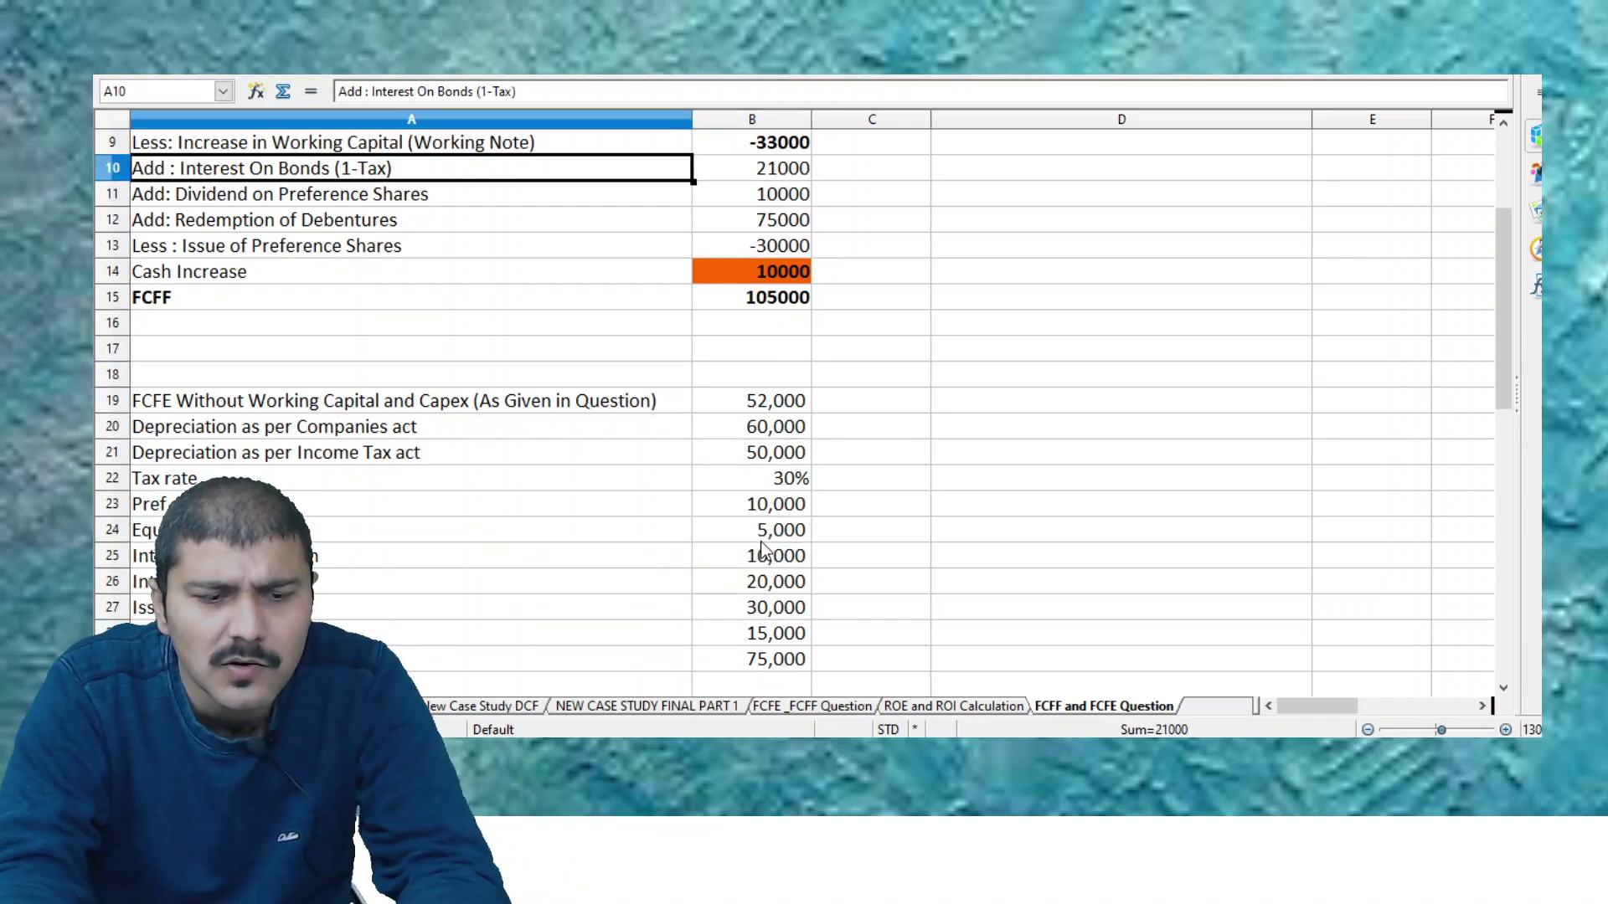
pyautogui.press('Up')
pyautogui.press('Down')
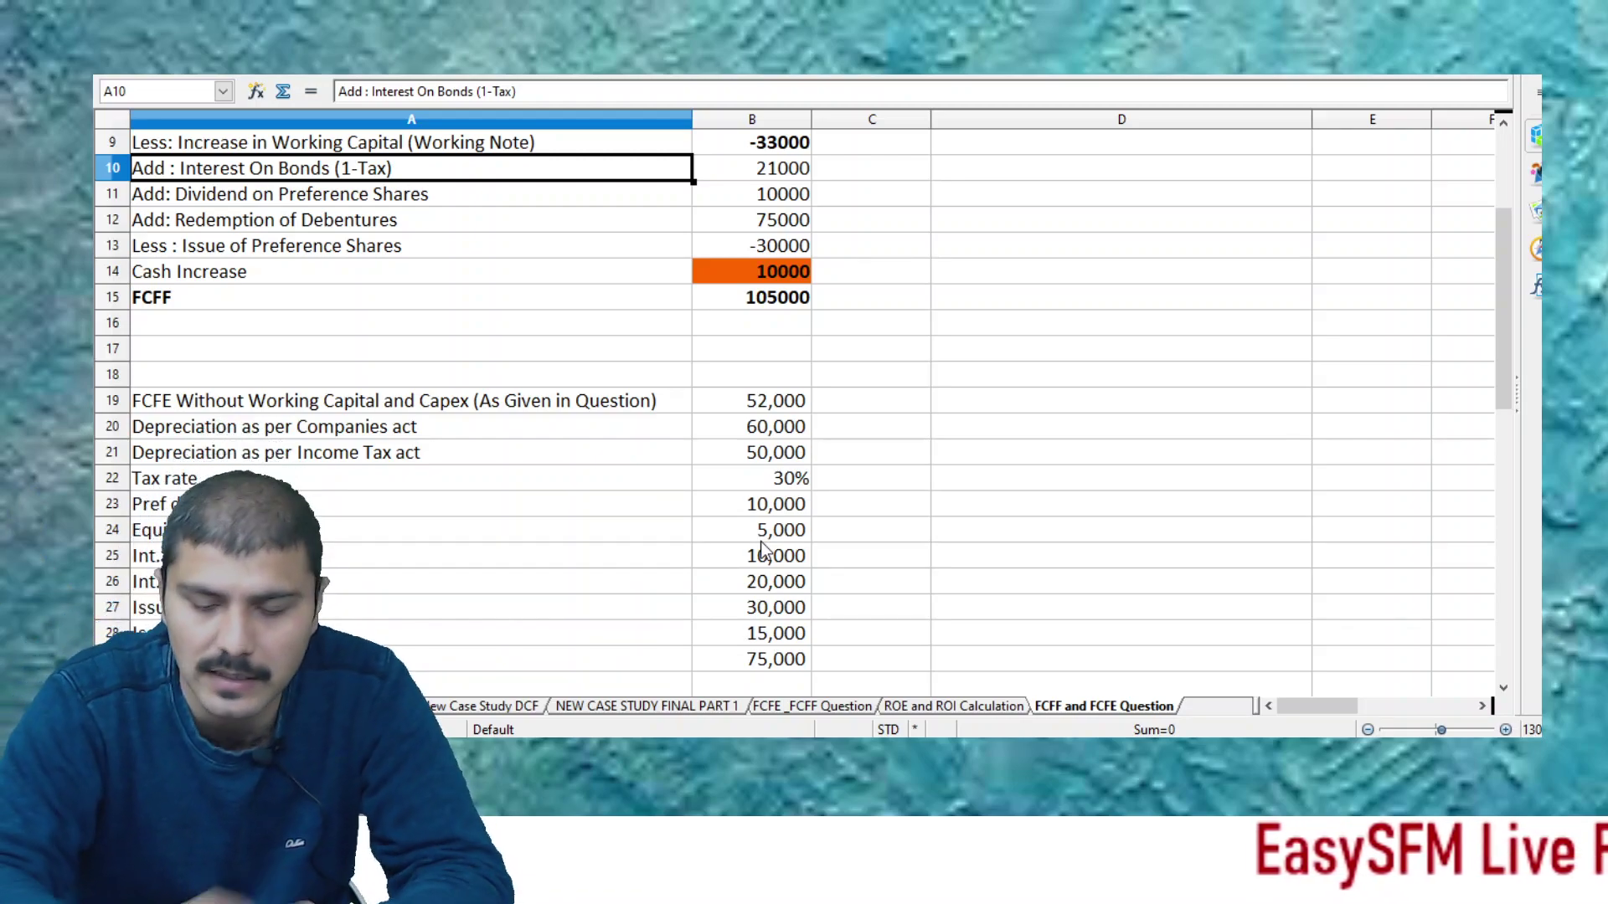
pyautogui.press('Down')
pyautogui.press('Down')
pyautogui.press('Down')
pyautogui.press('Down')
pyautogui.press('Down')
pyautogui.press('Down')
pyautogui.press('Down')
pyautogui.press('Down')
pyautogui.press('Down')
pyautogui.press('Down')
pyautogui.press('Down')
pyautogui.press('Right')
pyautogui.press('Down')
pyautogui.press('Down')
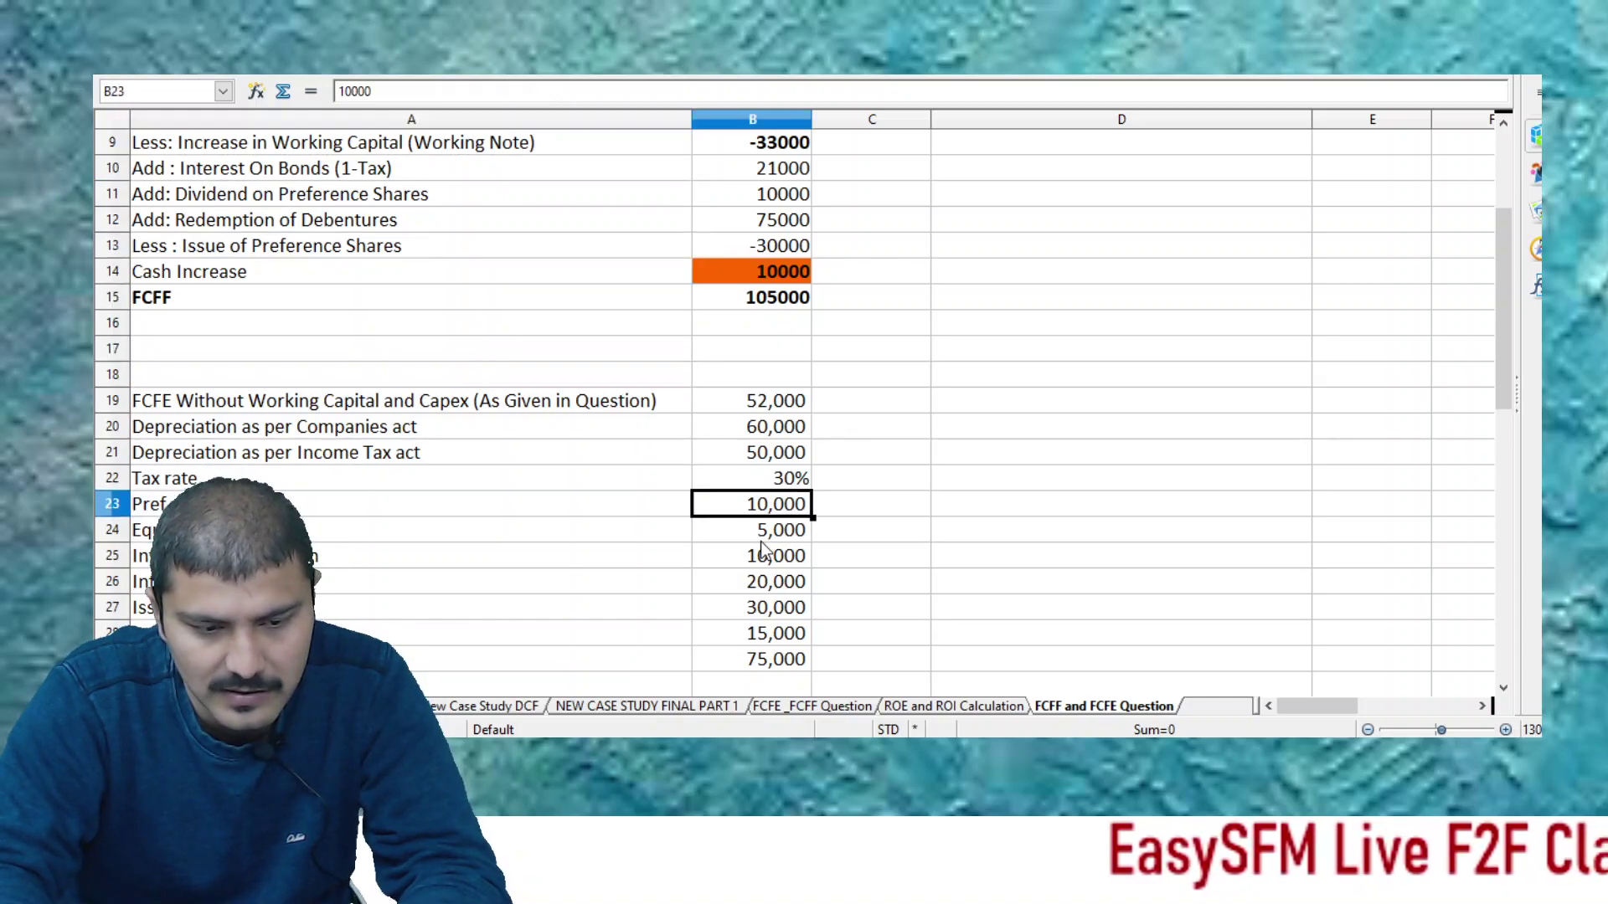
pyautogui.press('Right')
pyautogui.press('Down')
pyautogui.press('Down')
pyautogui.press('Left')
pyautogui.hotkey('shift', 'Down')
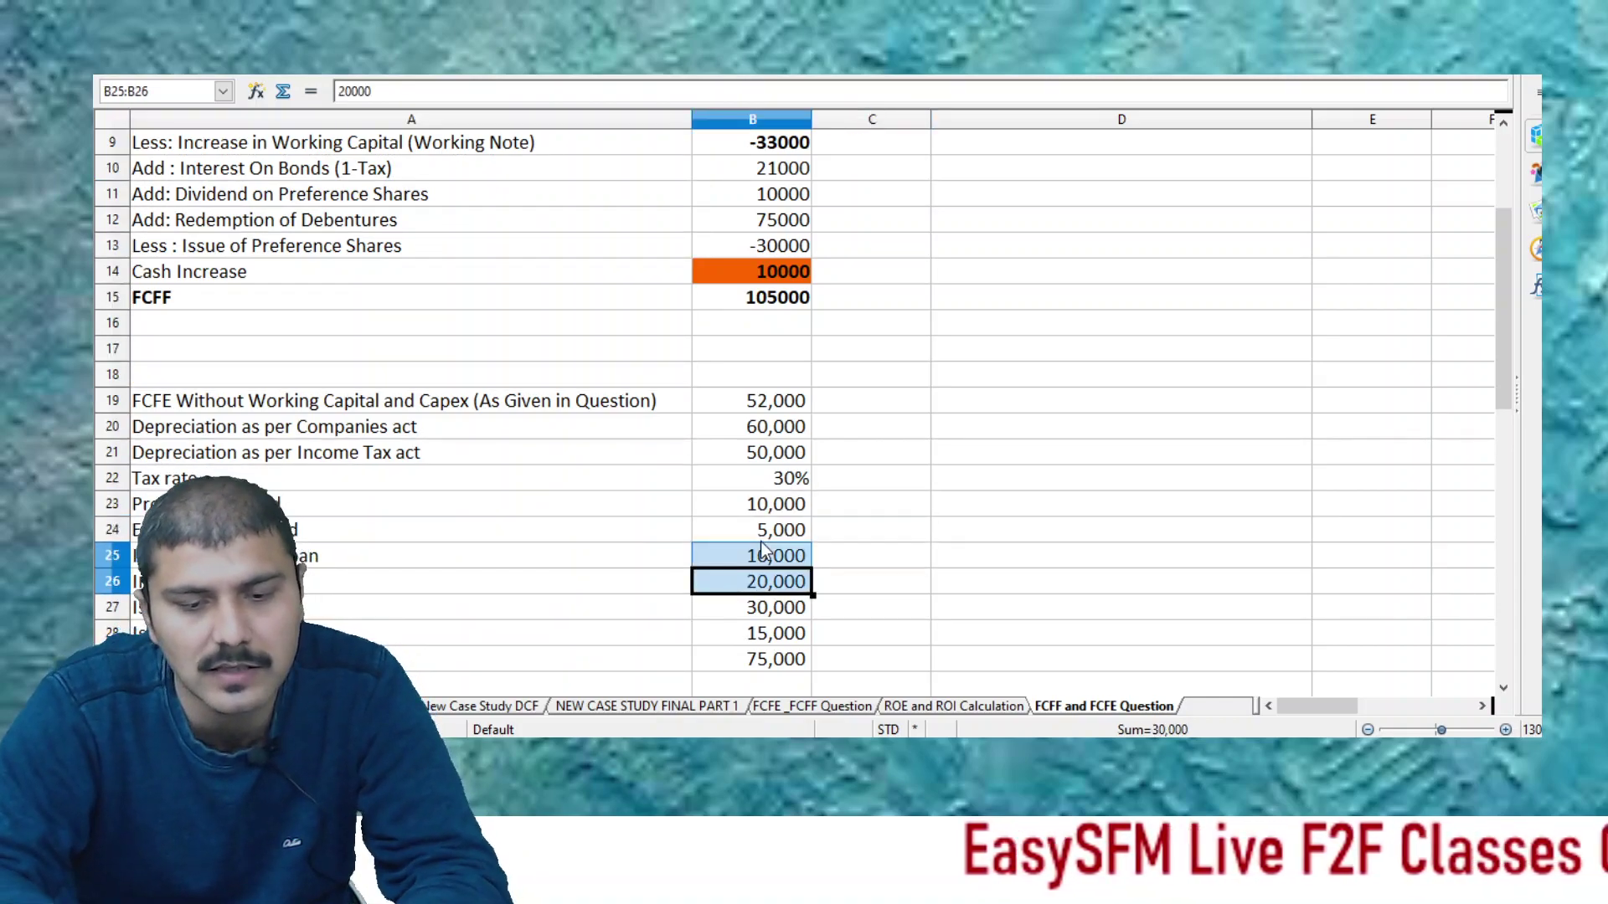
pyautogui.click(784, 170)
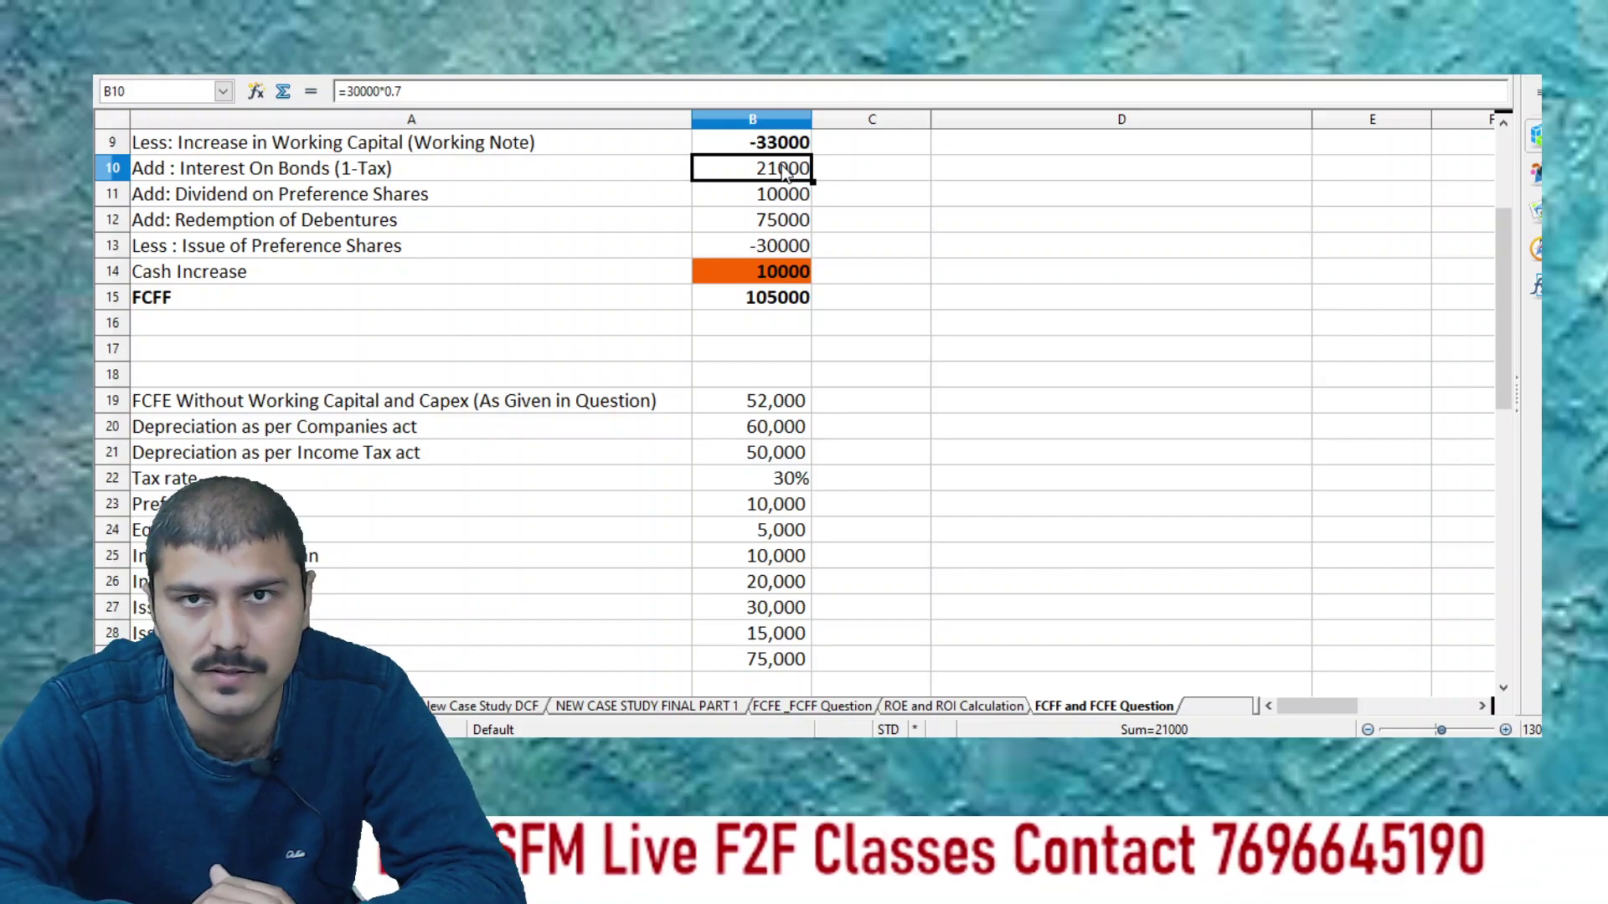
pyautogui.press('Up')
pyautogui.press('Up')
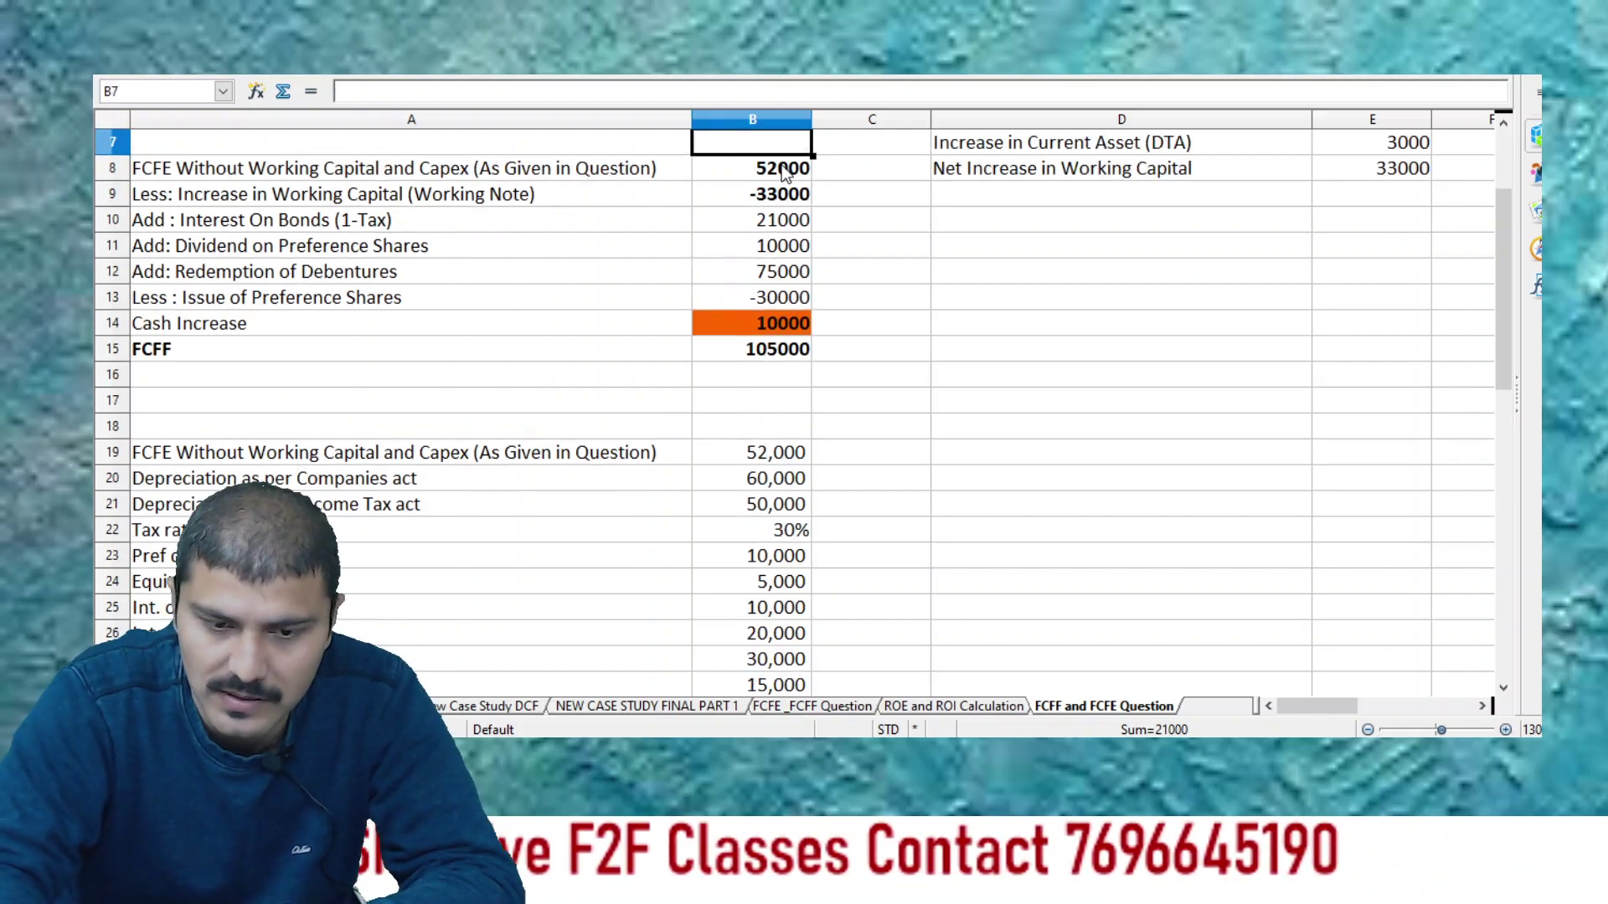
pyautogui.press('Up')
pyautogui.press('Down')
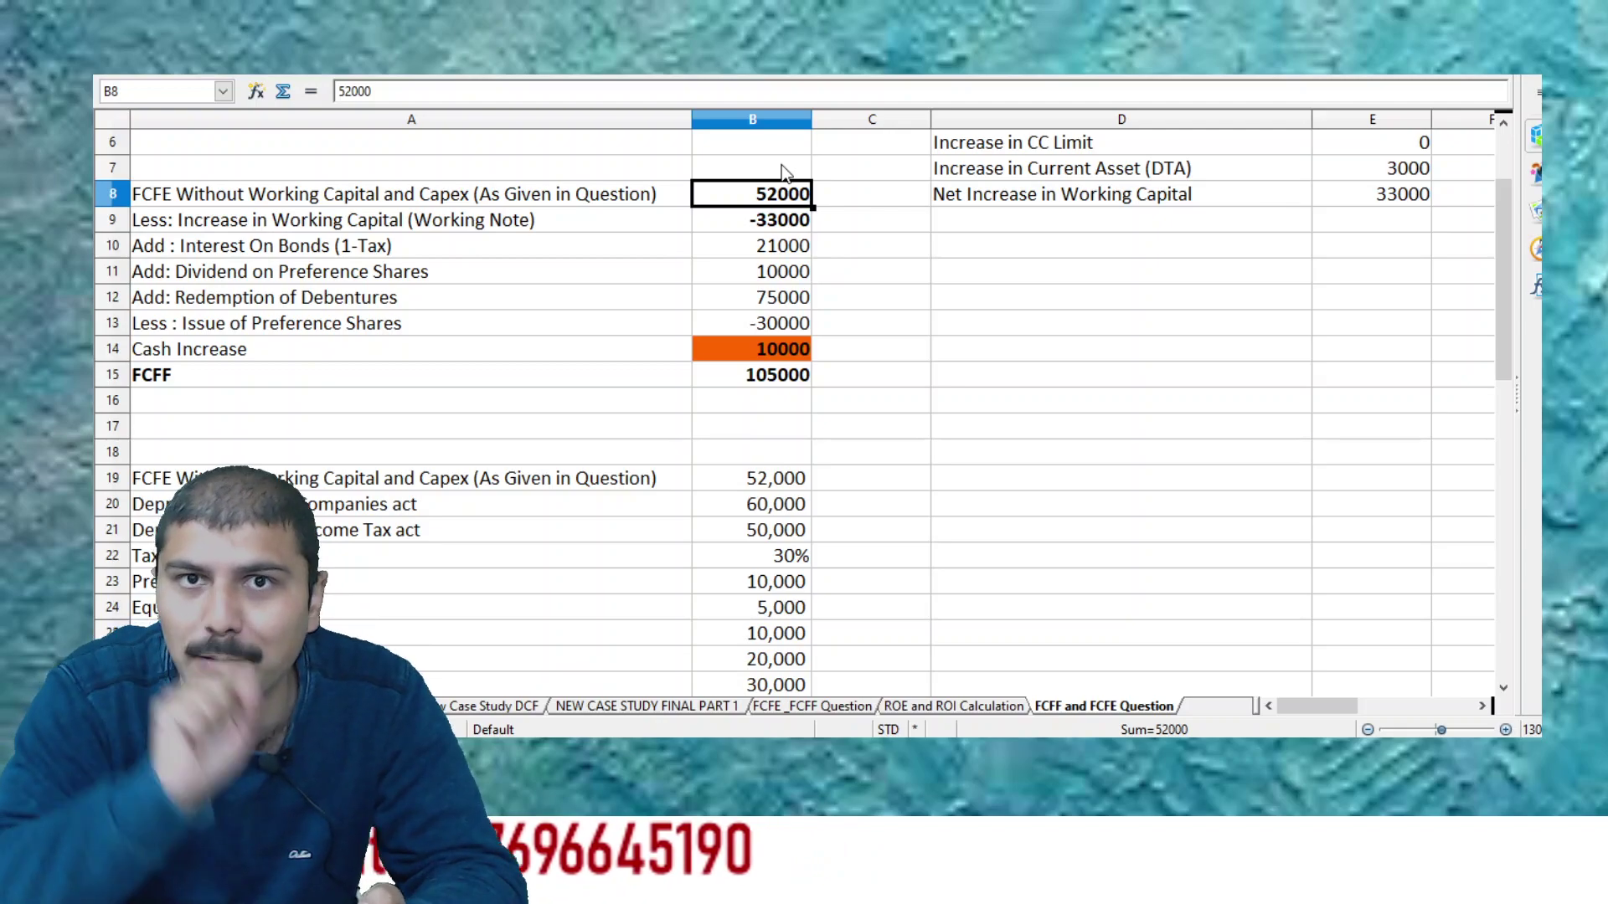
# Bold the interest-on-bonds adjustment 21000 and the preference dividend value 10000
pyautogui.press('Down')
pyautogui.press('Down')
pyautogui.press('Down')
pyautogui.press('Up')
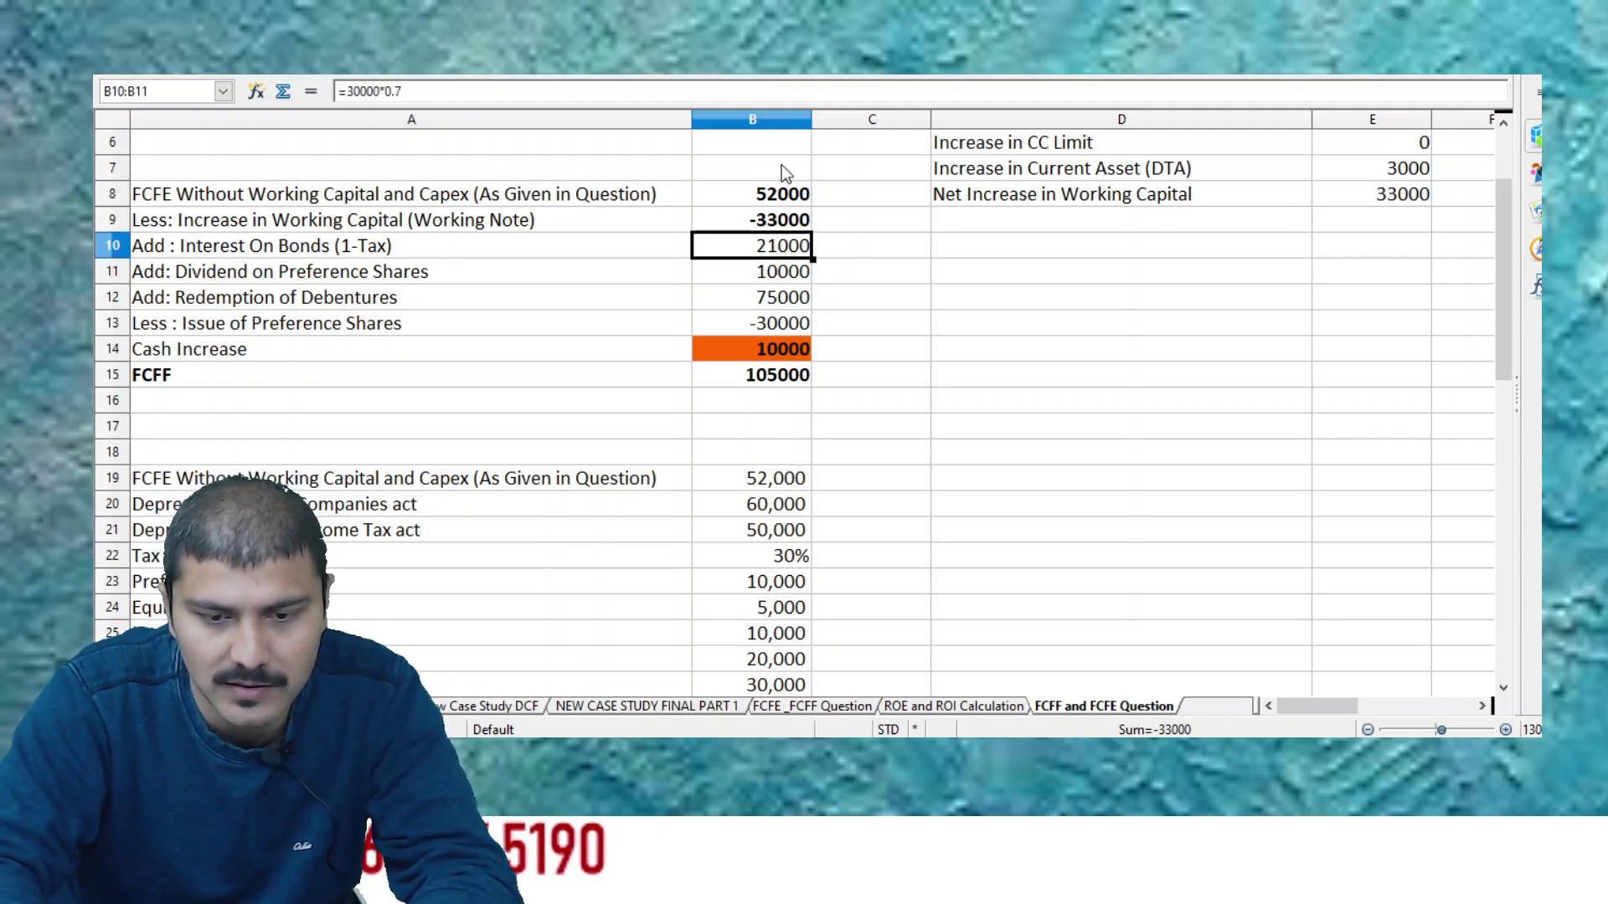
pyautogui.hotkey('ctrl', 'b')
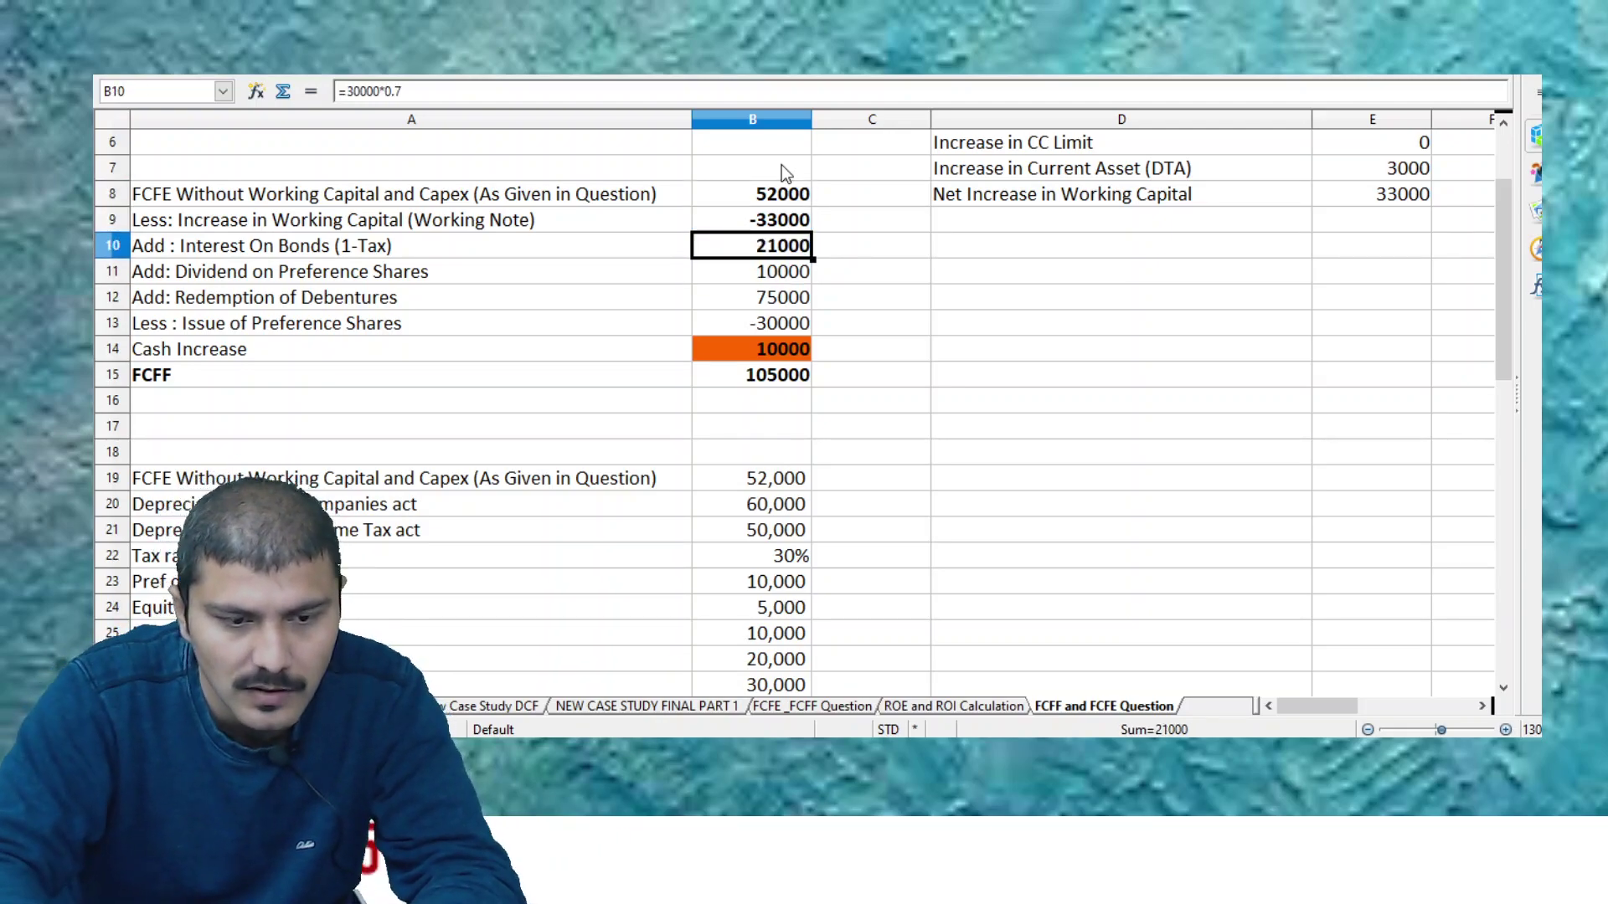
pyautogui.press('Down')
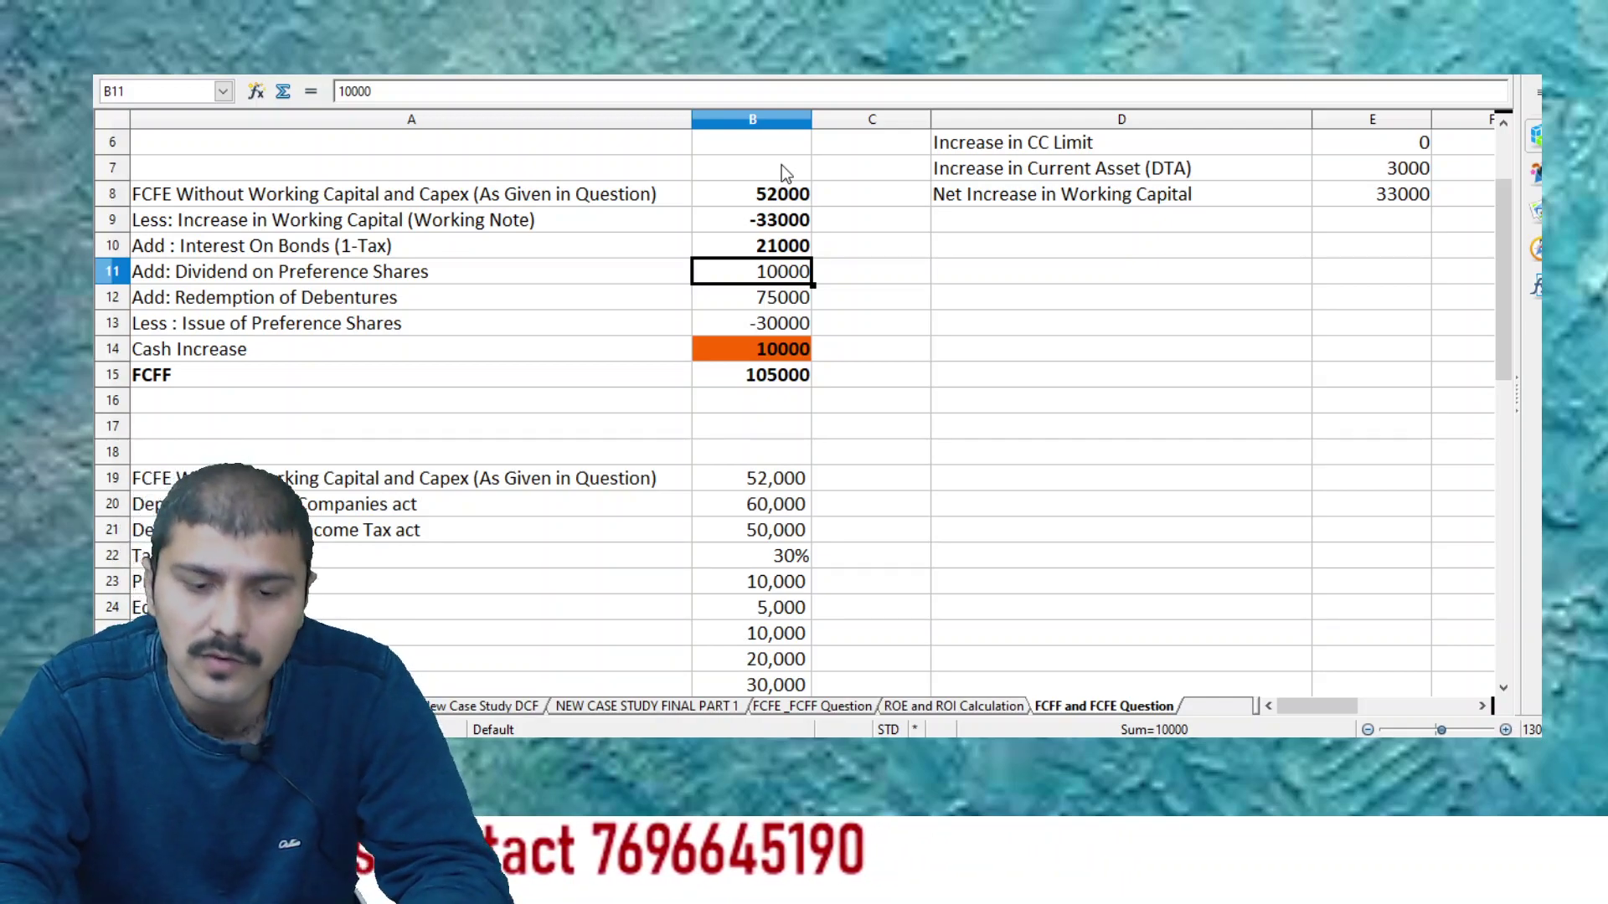
pyautogui.hotkey('ctrl', 'b')
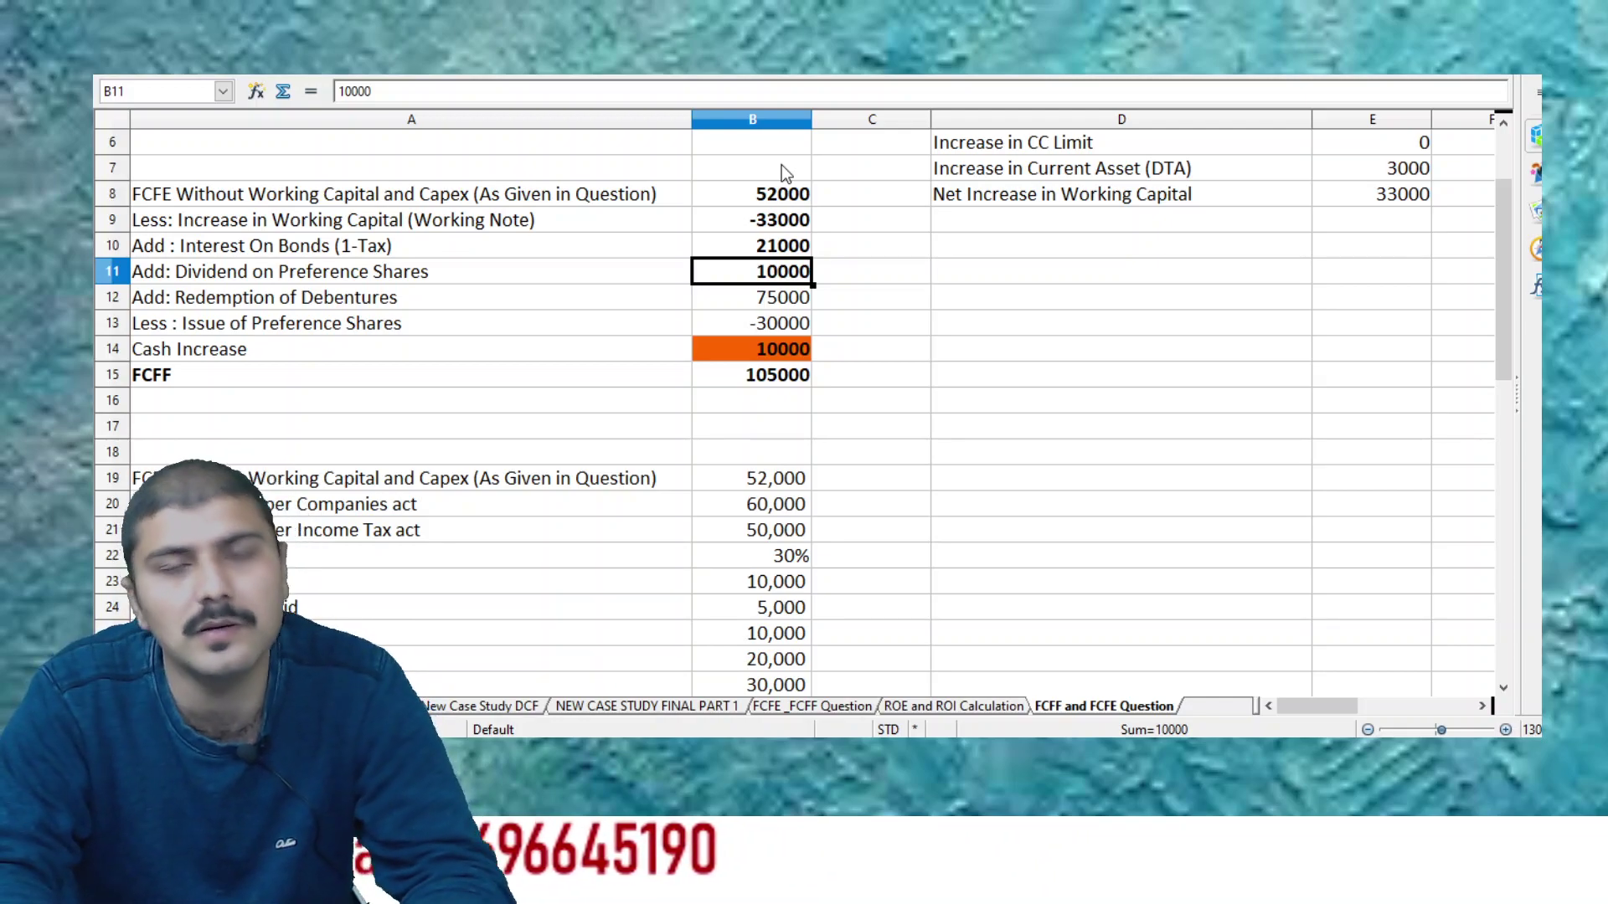
# Bold the 75000 Redemption of Debentures value in B12, then move to B13
pyautogui.press('Down')
pyautogui.press('Down')
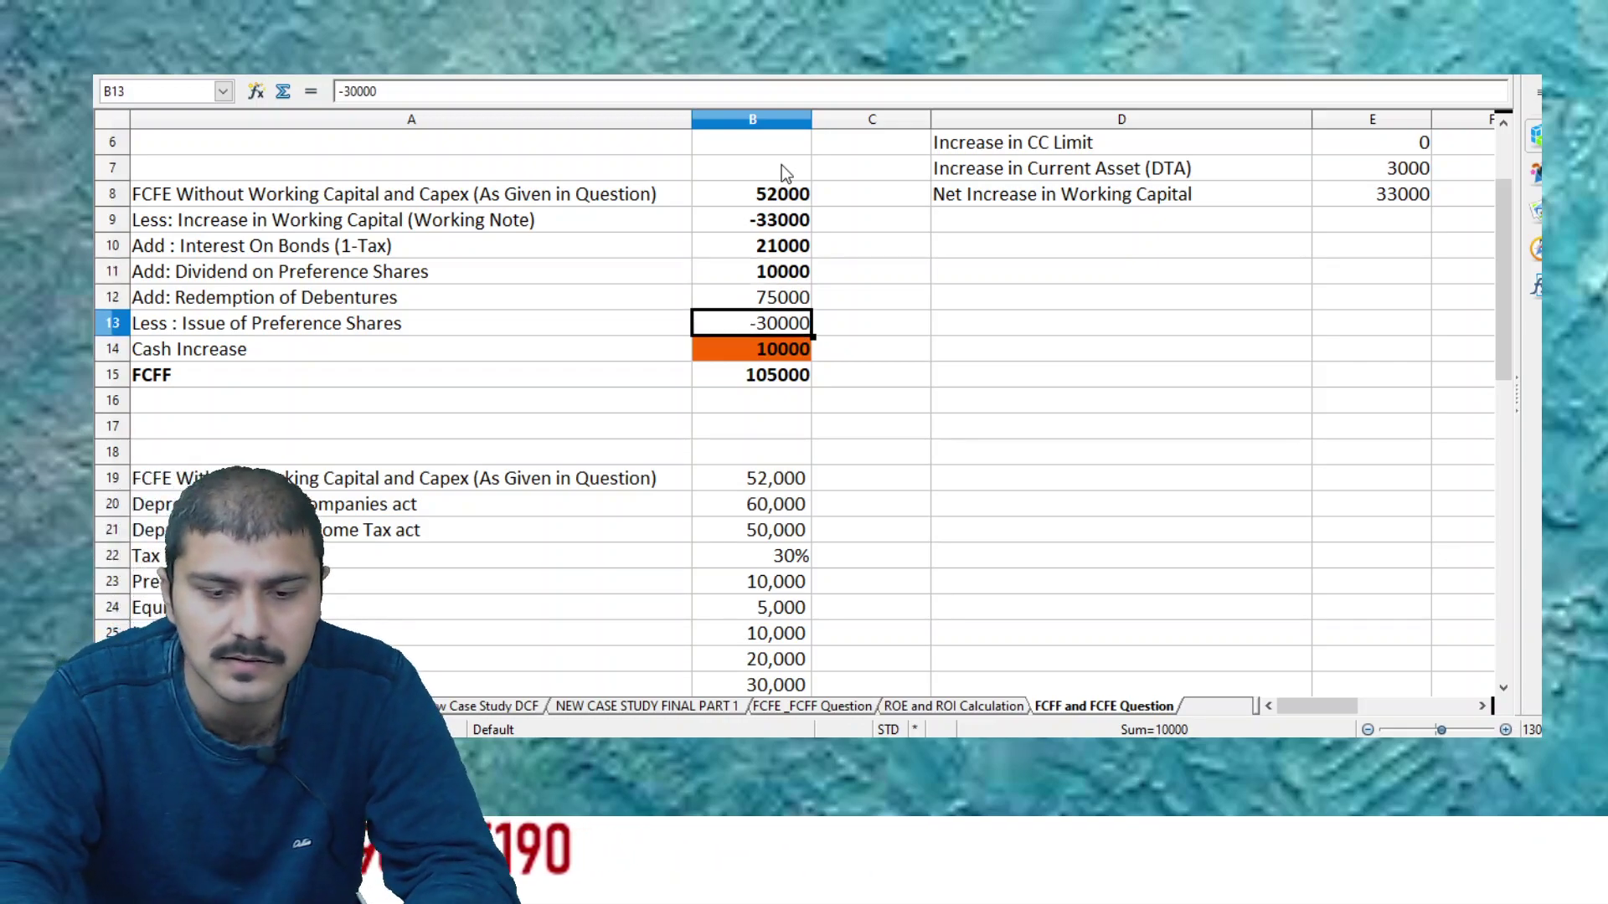
pyautogui.press('Up')
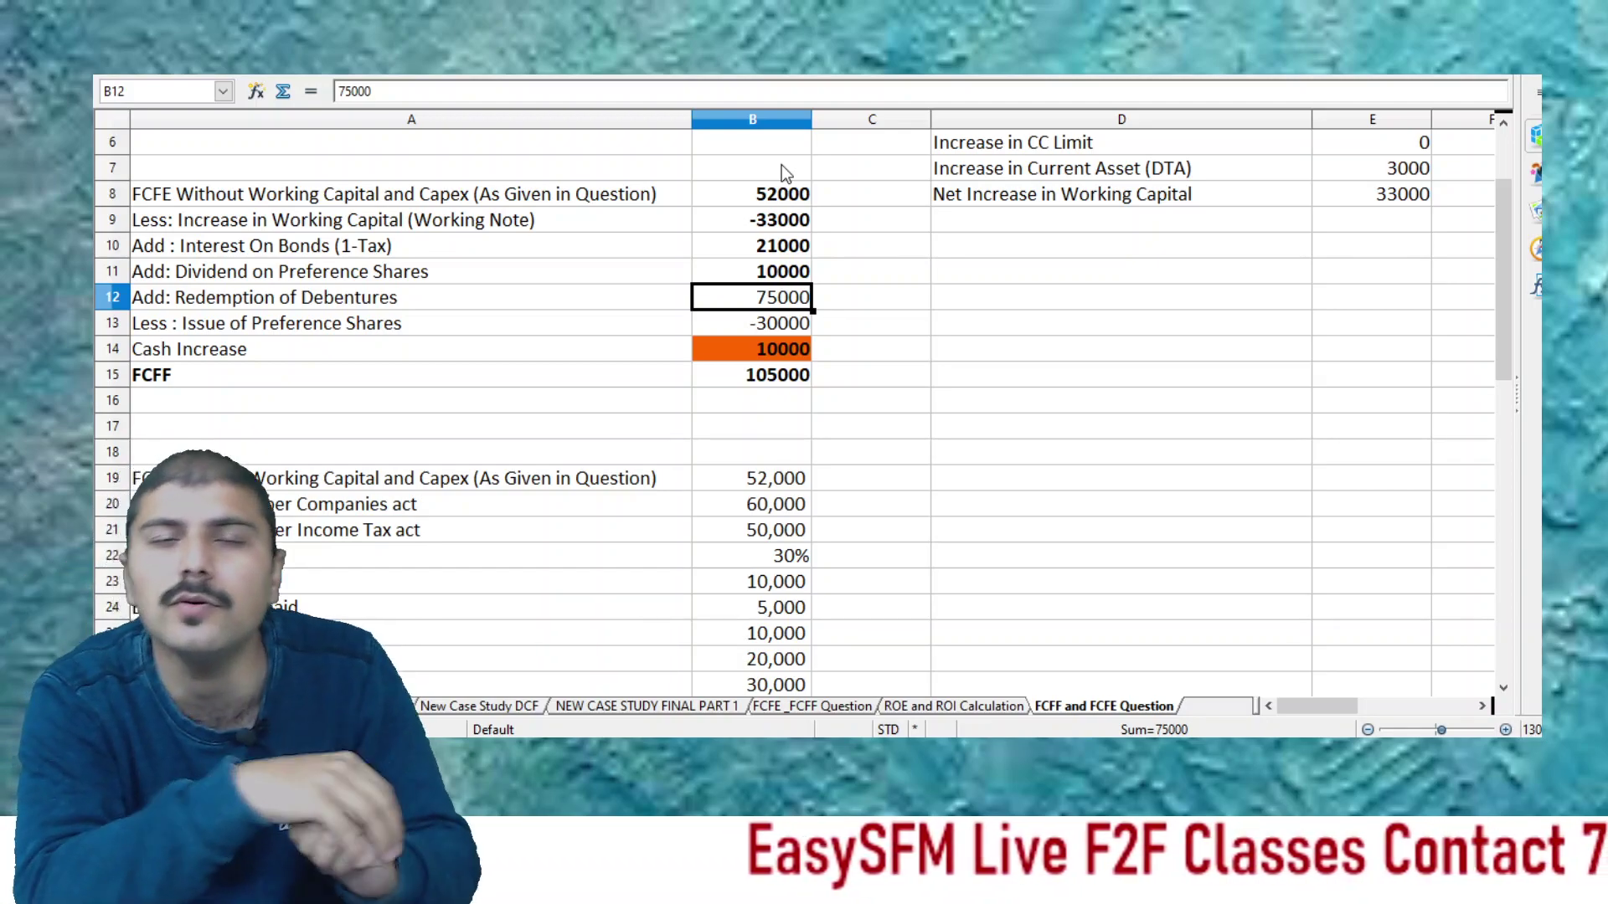
pyautogui.hotkey('ctrl', 'b')
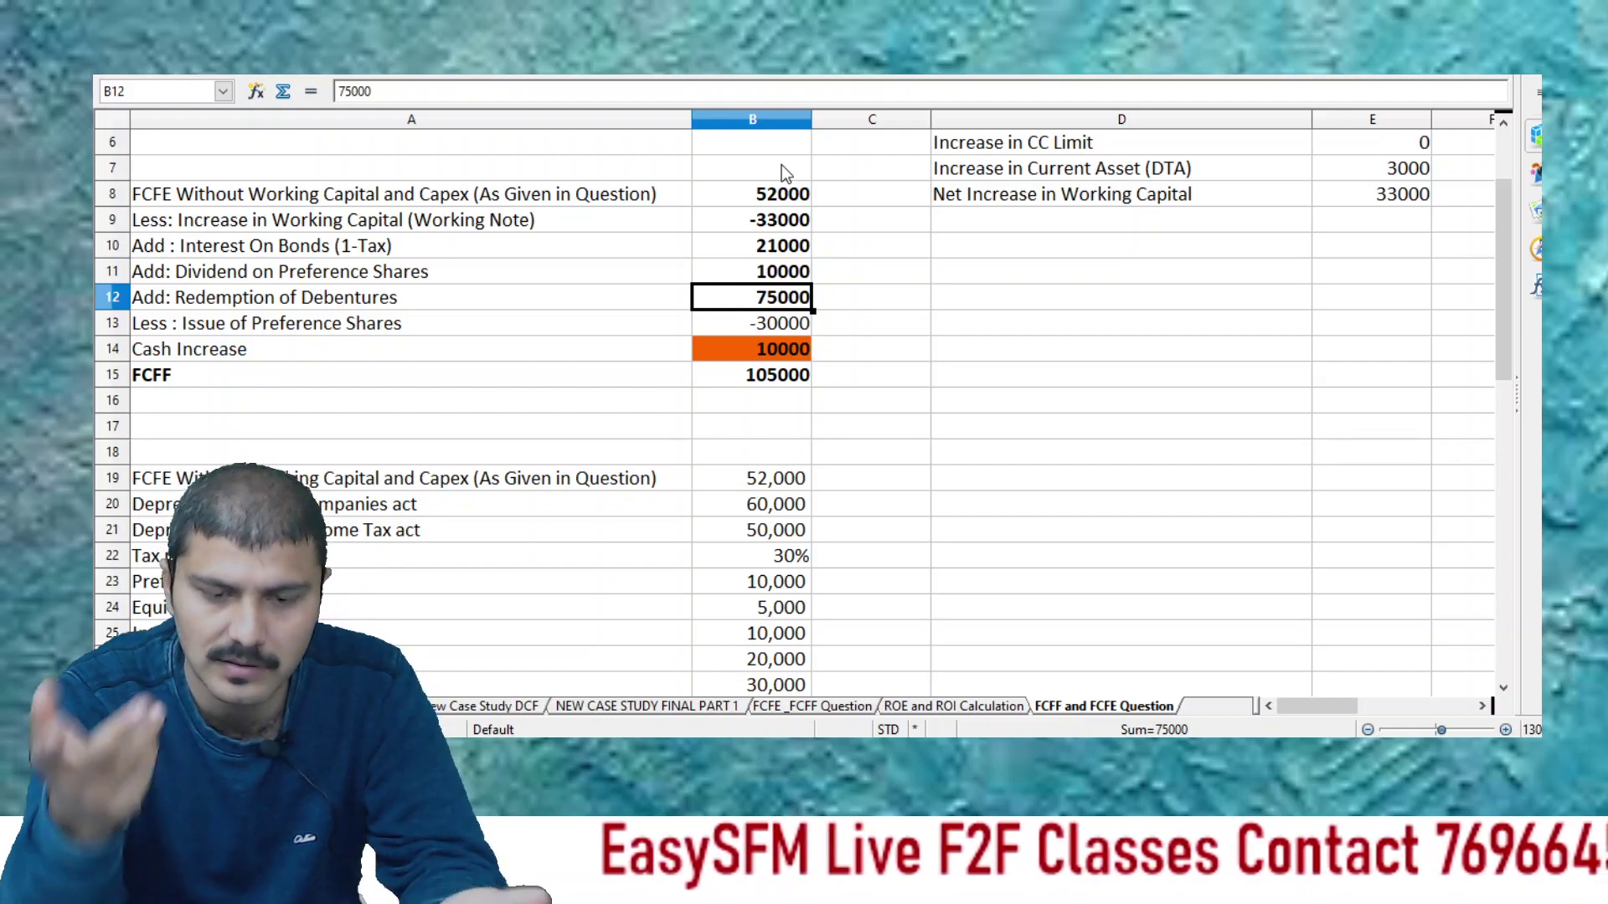
pyautogui.press('Down')
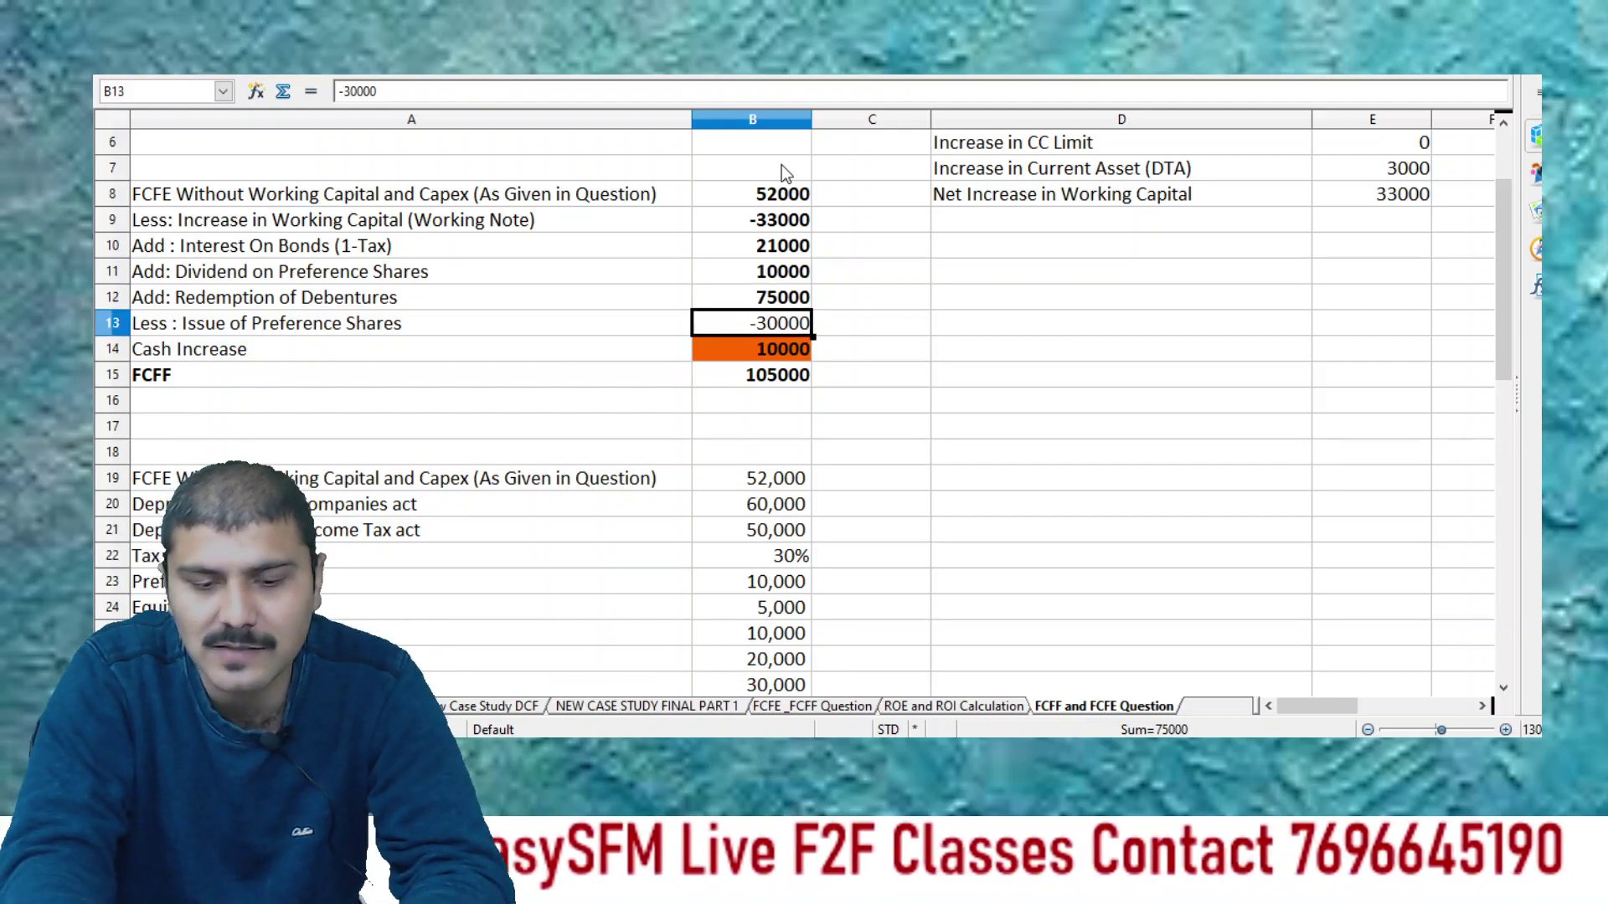
pyautogui.press('Up')
pyautogui.press('Down')
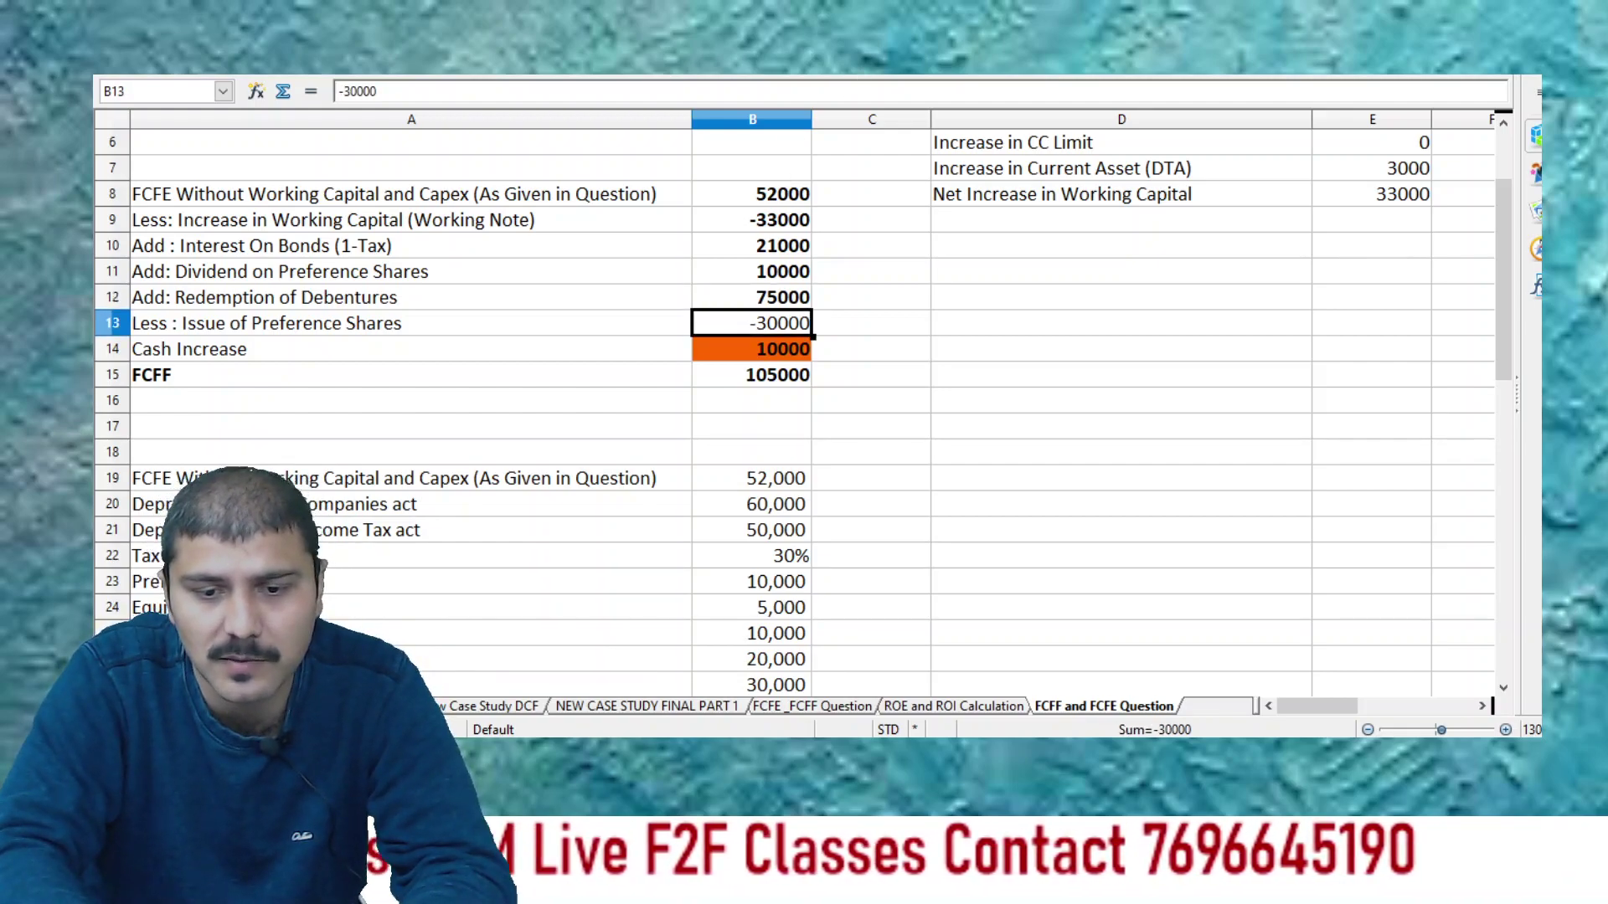
# Give the -30000 Issue of Preference Shares cell a pink background and check the fill
pyautogui.click(1042, 166)
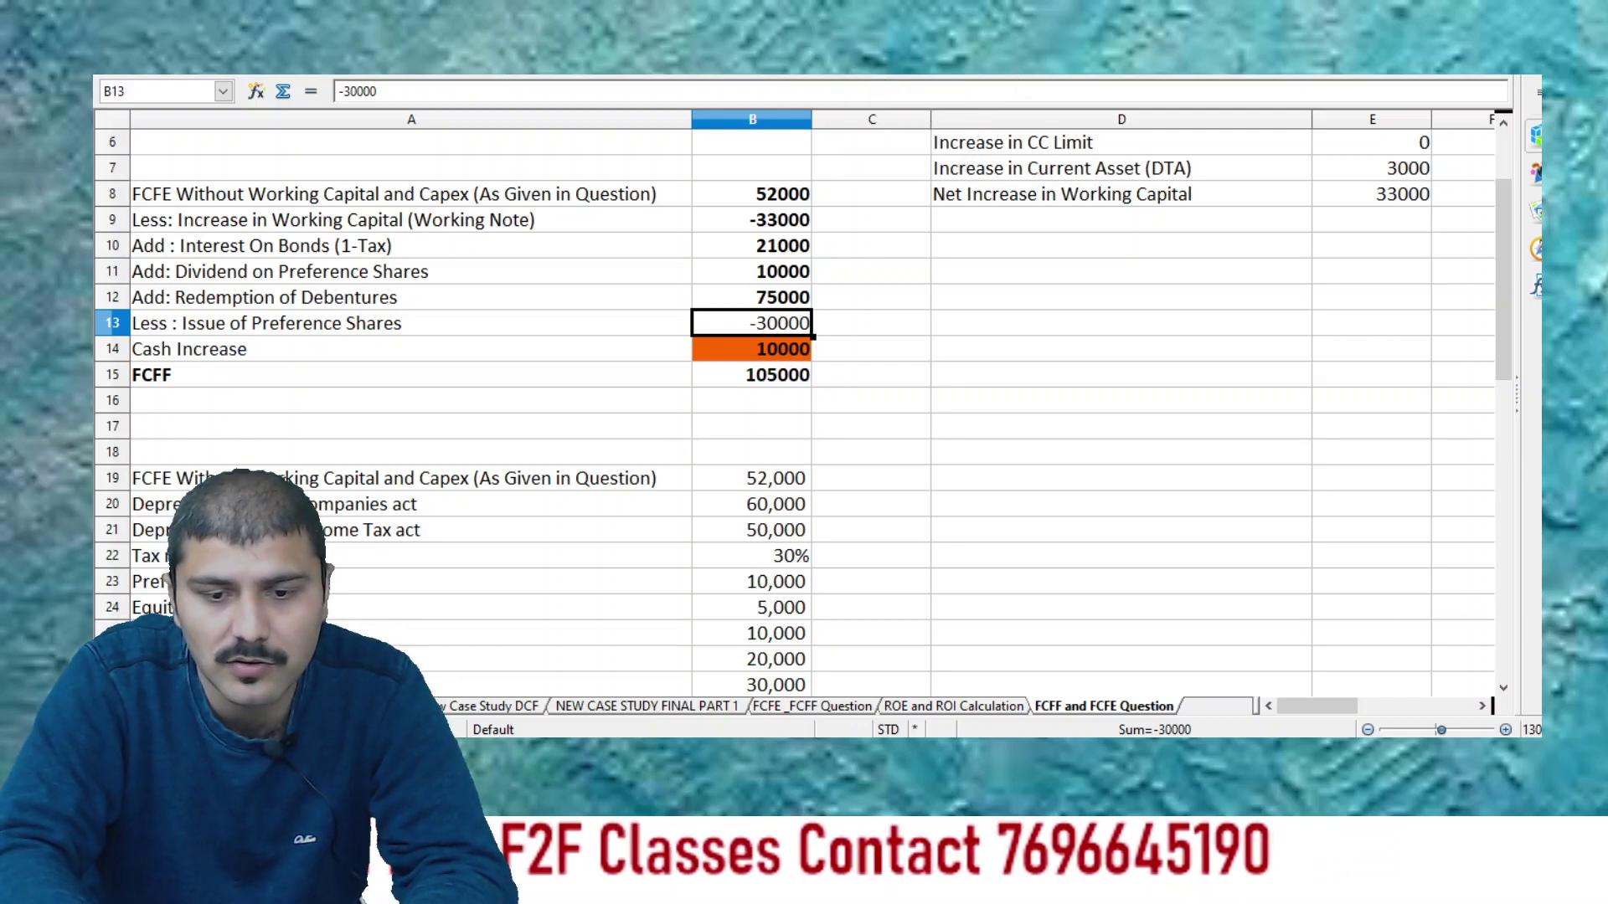
pyautogui.click(909, 64)
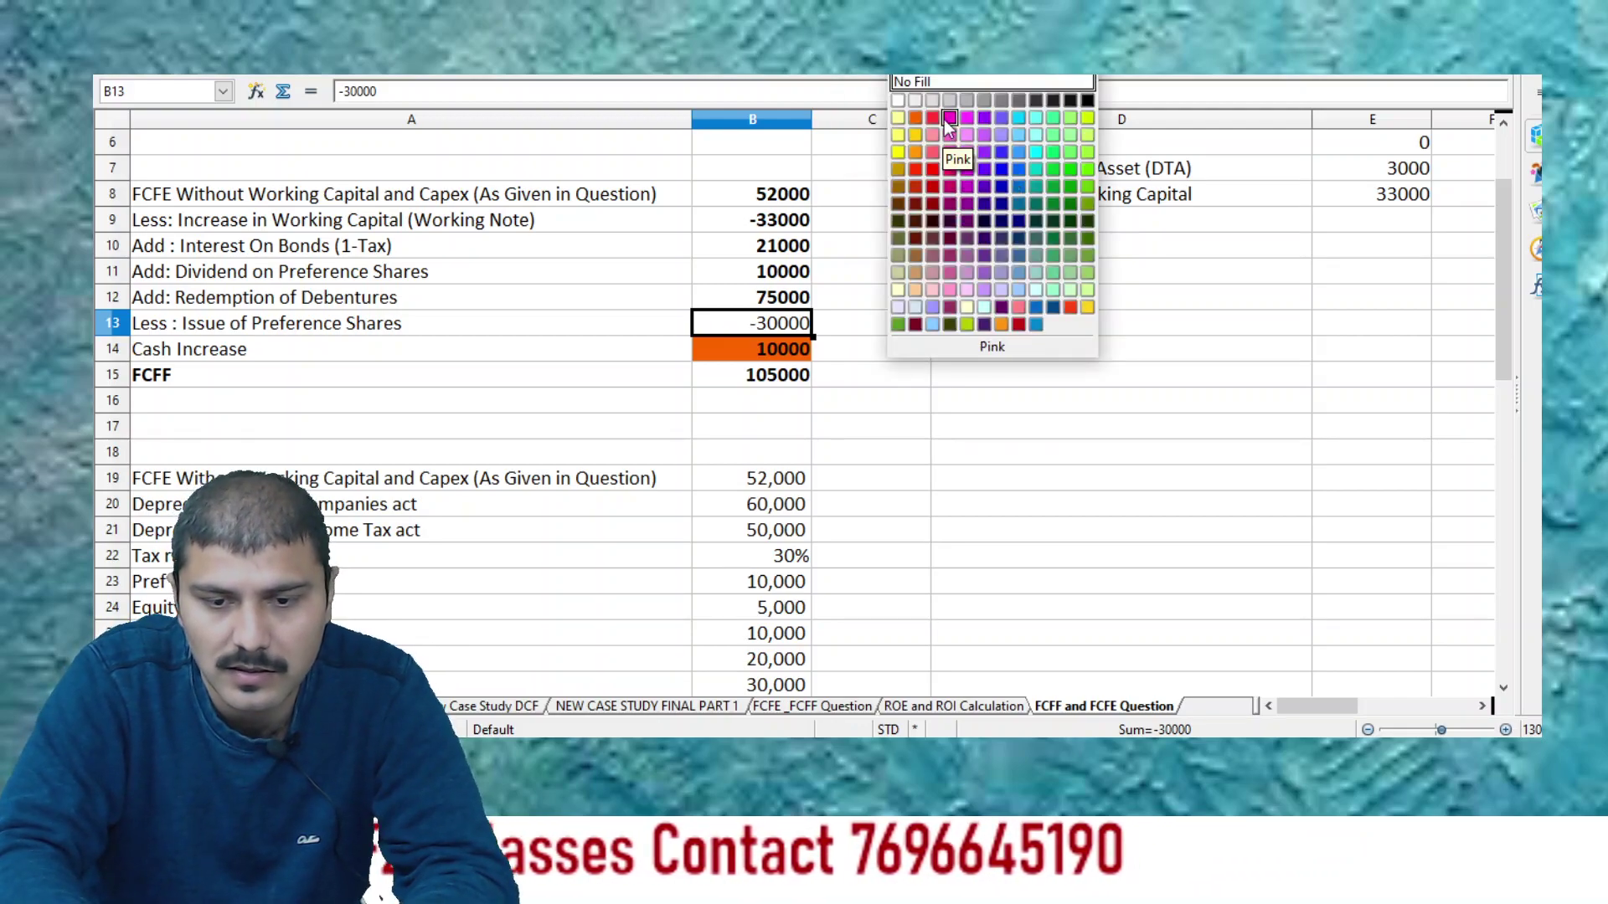
pyautogui.click(949, 118)
pyautogui.click(822, 486)
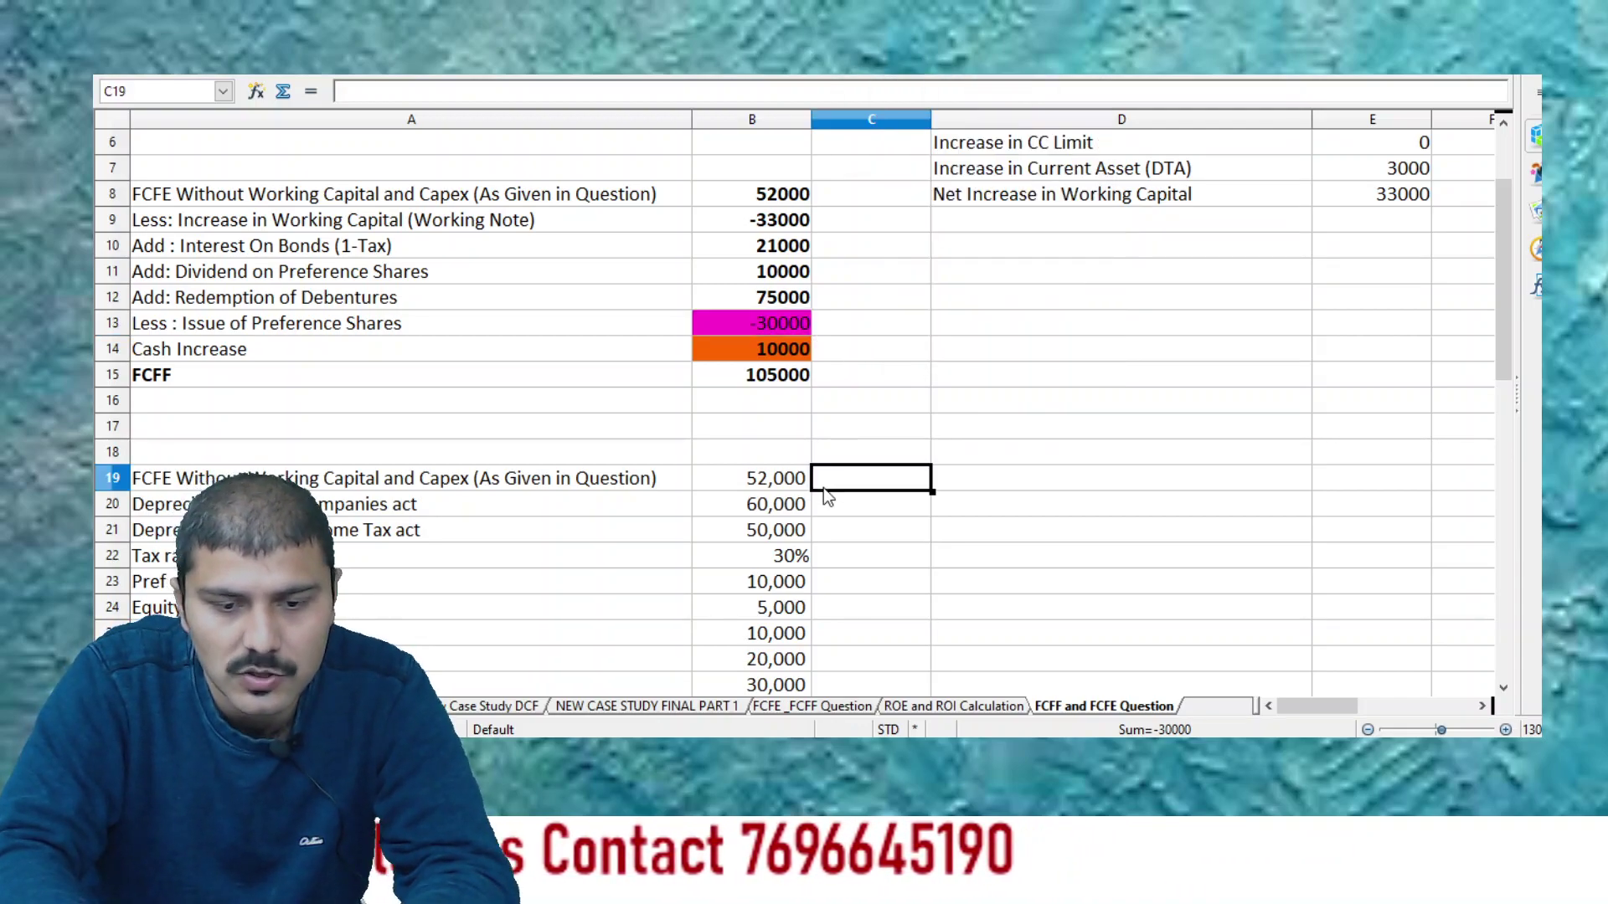
pyautogui.click(541, 308)
pyautogui.click(571, 330)
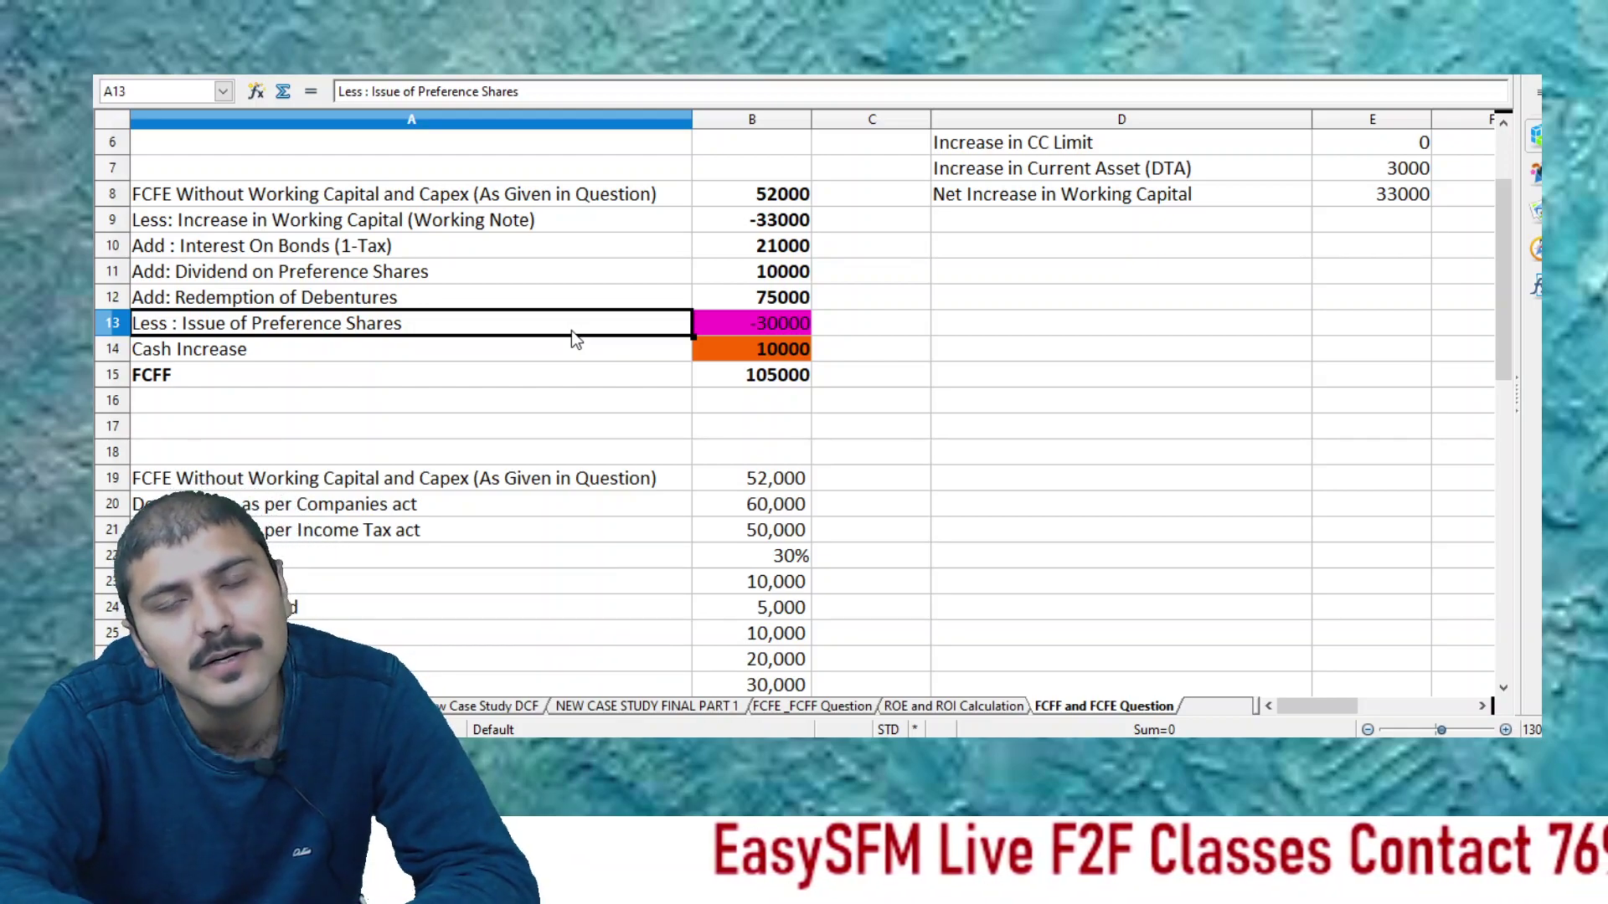
# Review column B's adjustment values, including the B9 working-capital formula and Cash Increase
pyautogui.press('Right')
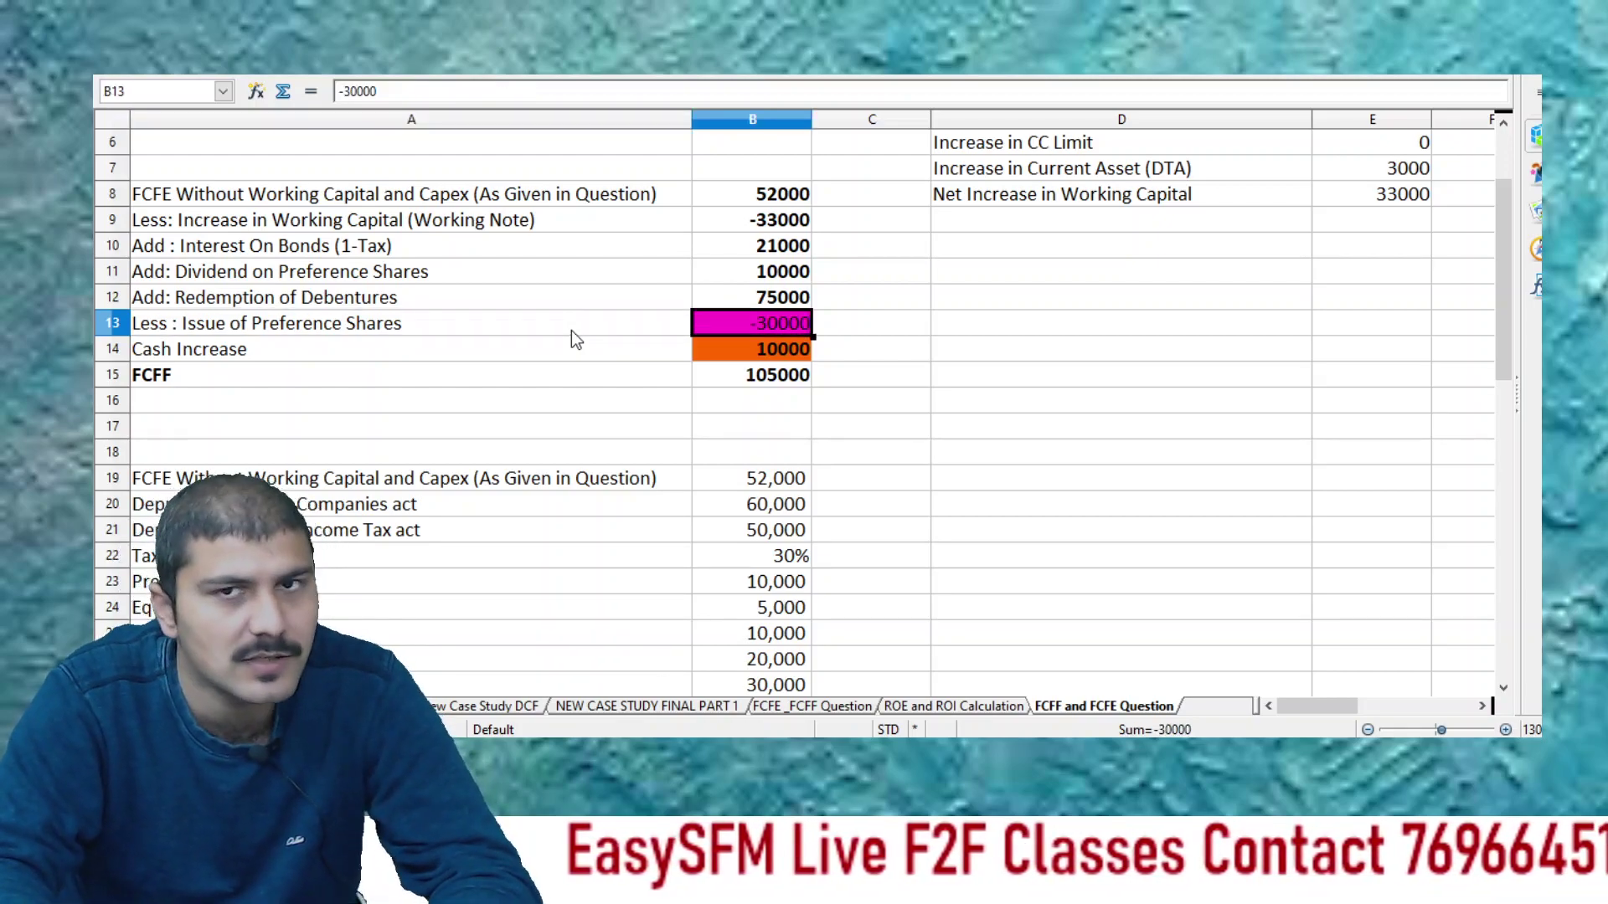
pyautogui.press('Down')
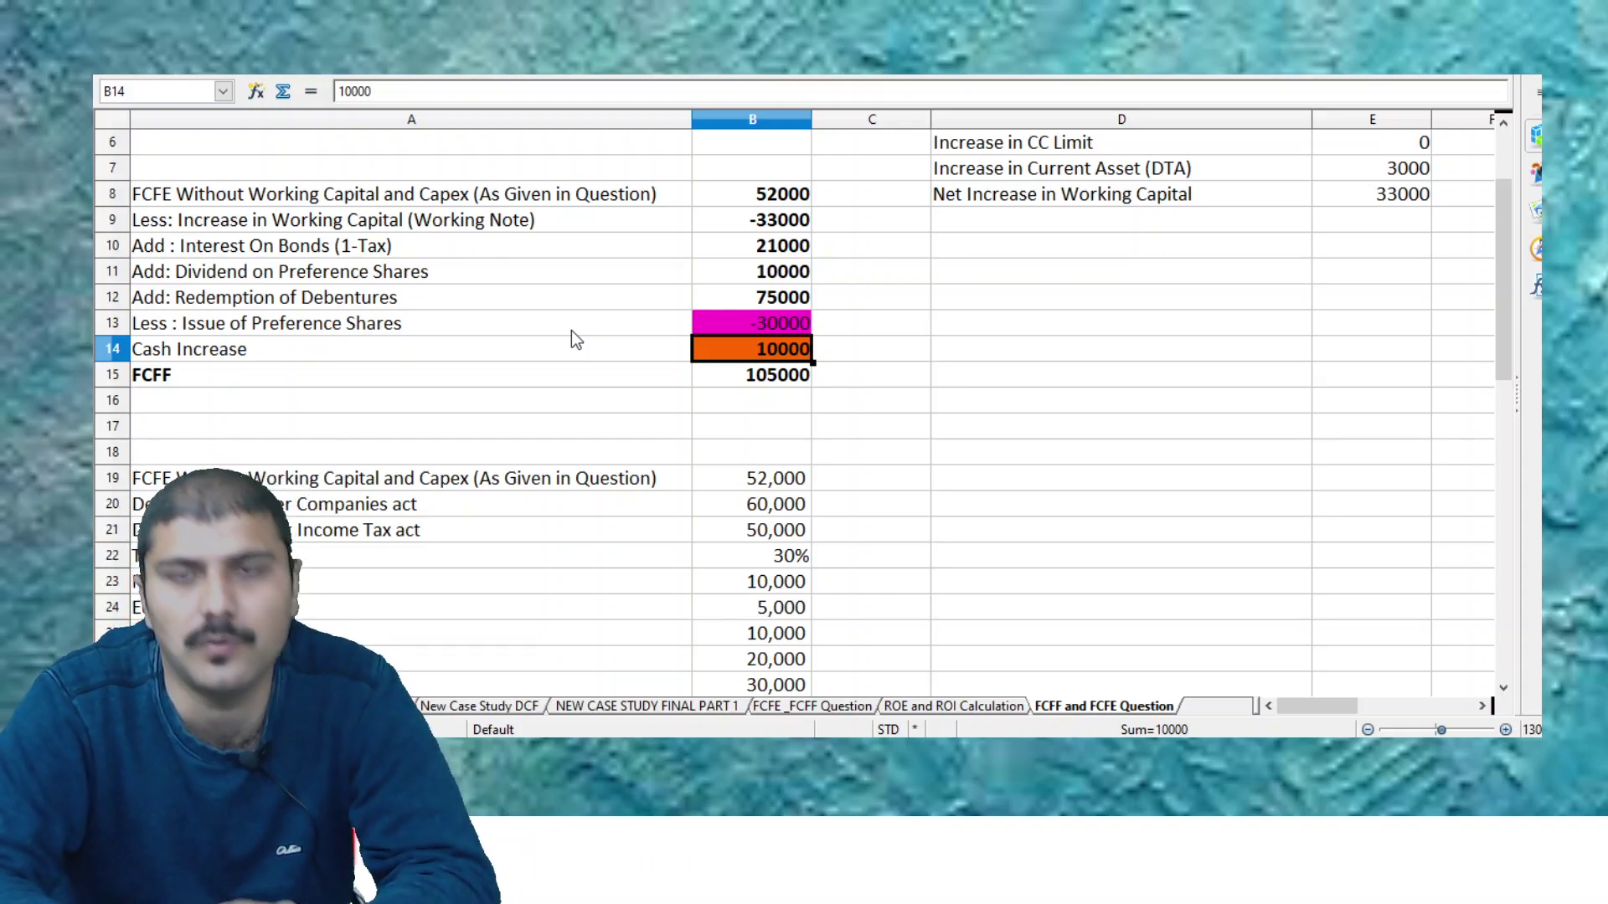
pyautogui.press('Up')
pyautogui.press('Up')
pyautogui.press('Up')
pyautogui.press('Up')
pyautogui.press('Up')
pyautogui.press('Up')
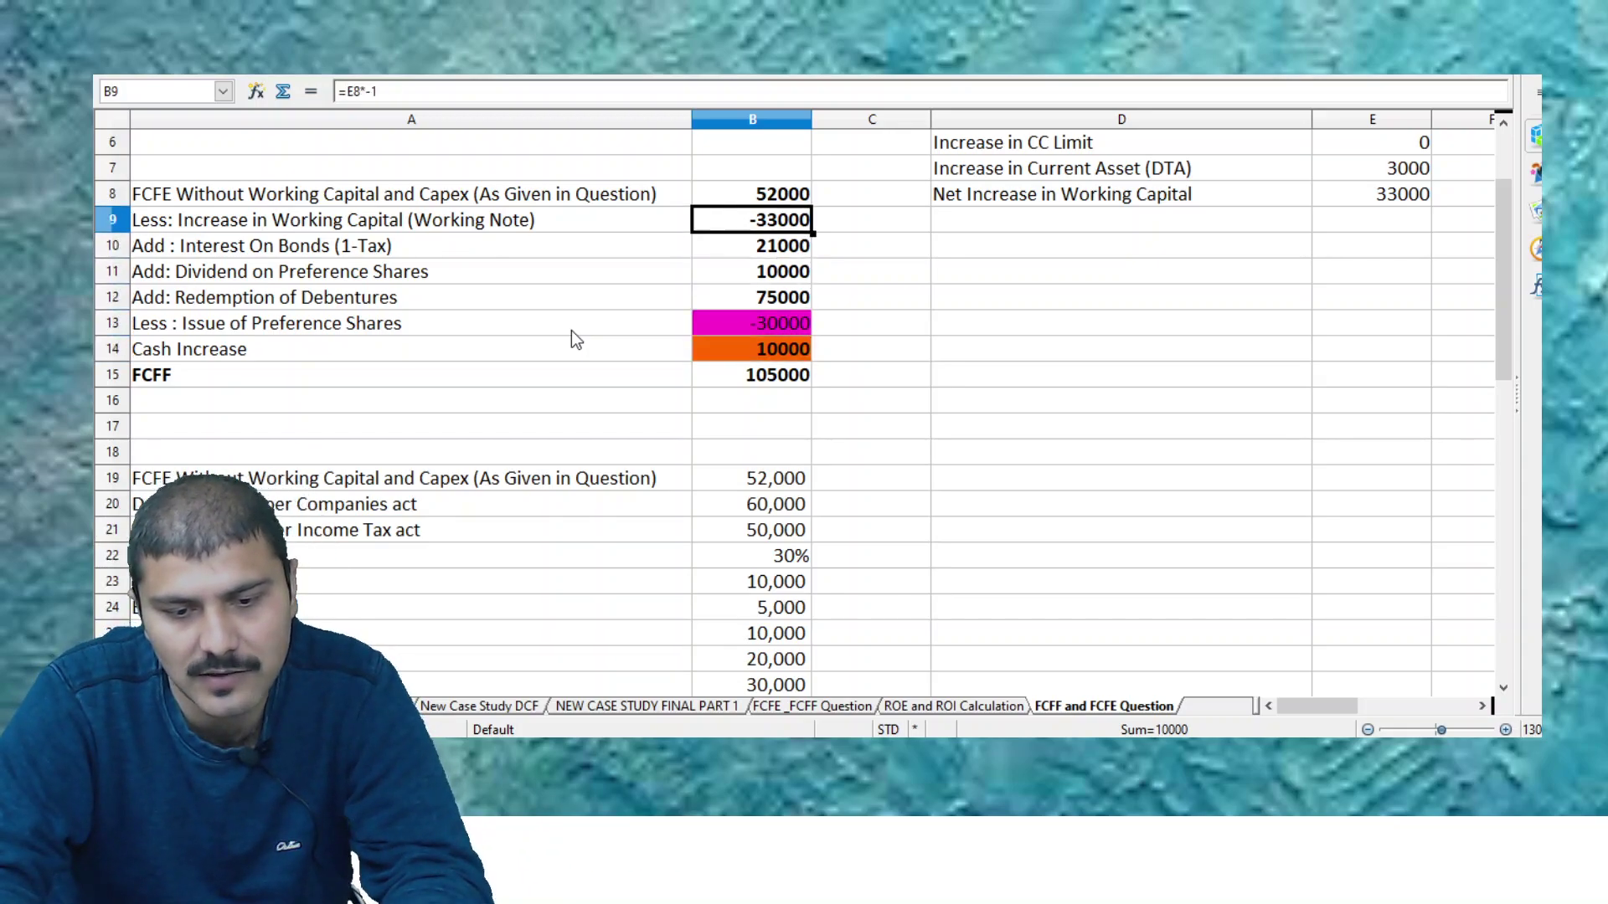
pyautogui.press('Down')
pyautogui.press('Down')
pyautogui.press('Down')
pyautogui.press('Down')
pyautogui.press('Down')
pyautogui.press('Down')
pyautogui.press('Down')
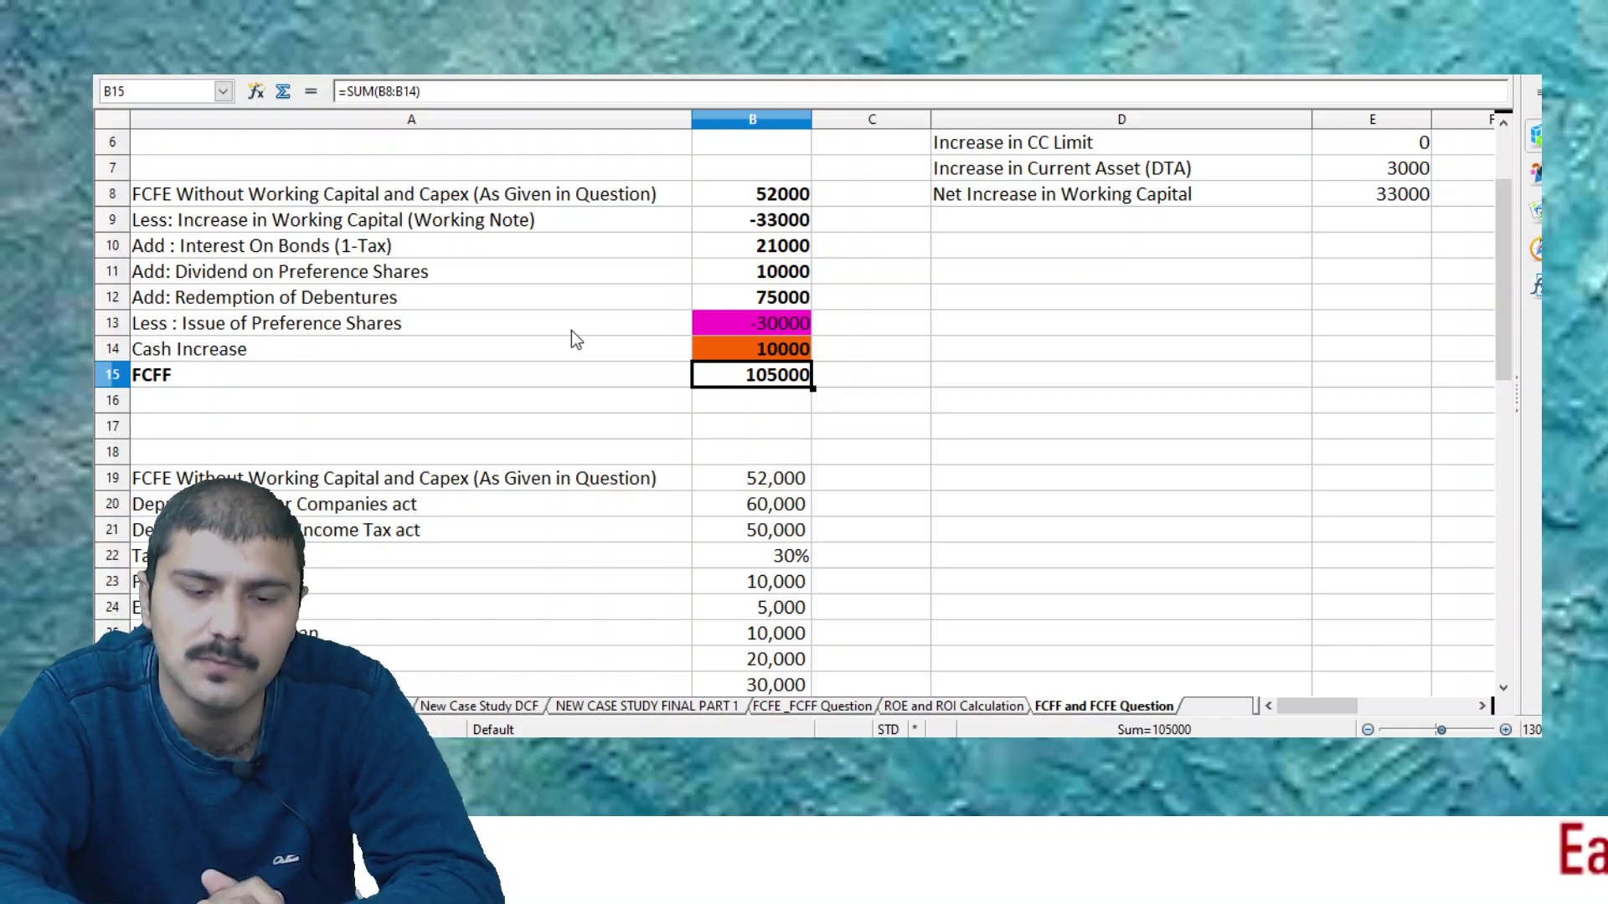
pyautogui.press('Up')
pyautogui.press('Up')
pyautogui.press('Up')
pyautogui.press('Up')
pyautogui.press('Up')
pyautogui.press('Up')
pyautogui.press('Up')
pyautogui.press('Up')
pyautogui.press('Up')
pyautogui.press('Up')
pyautogui.press('Up')
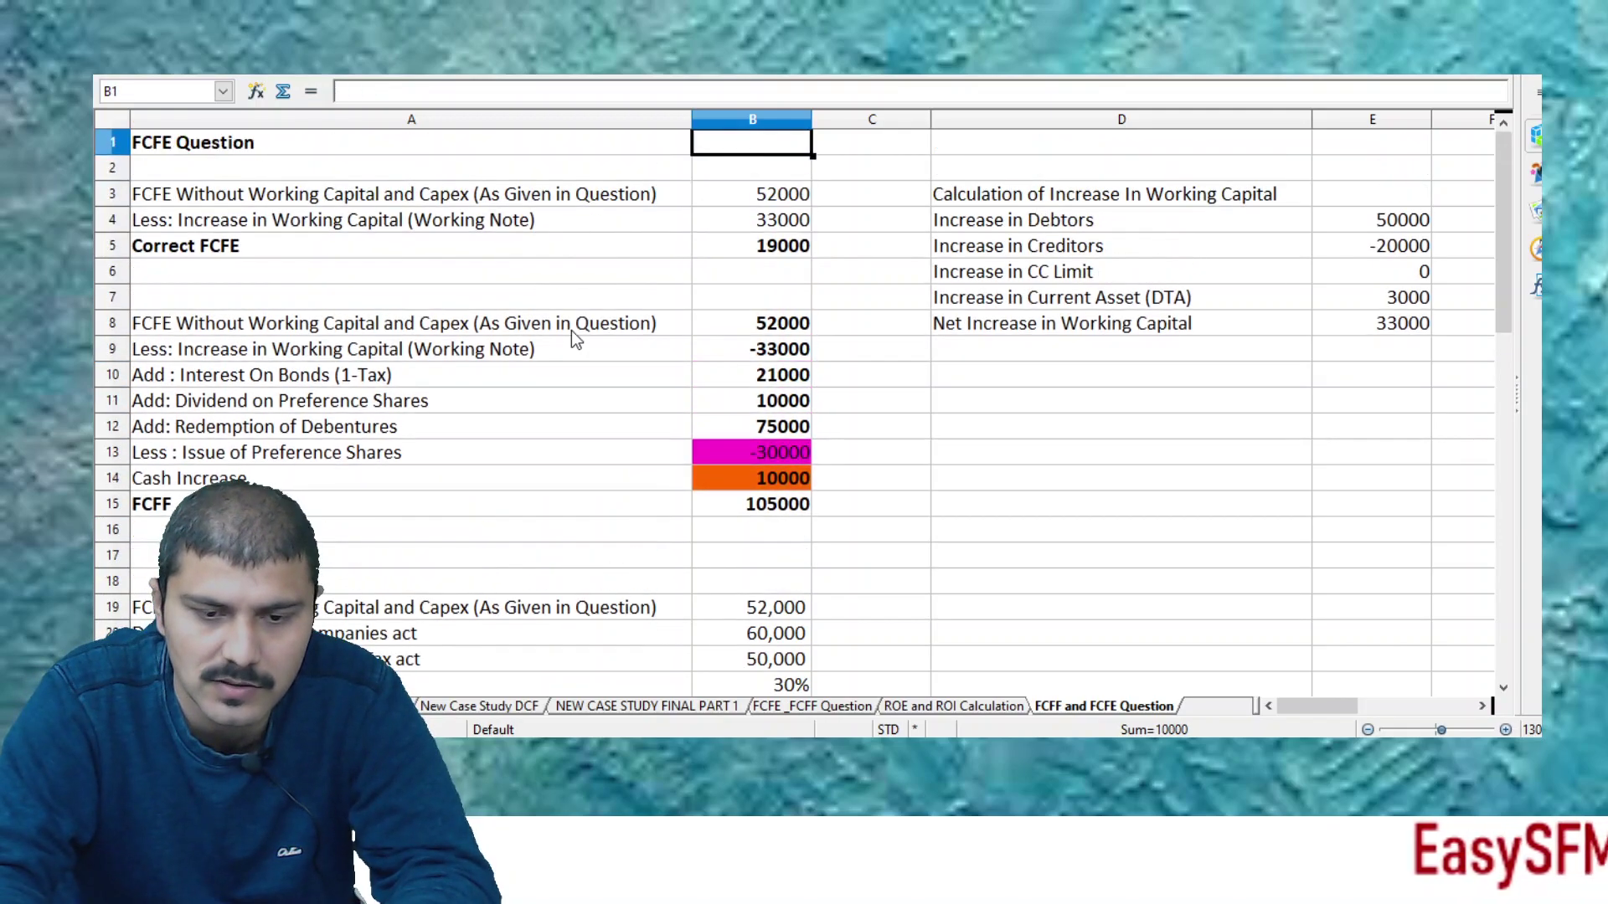
pyautogui.press('Down')
pyautogui.press('Down')
pyautogui.press('Down')
pyautogui.press('Down')
pyautogui.press('Down')
pyautogui.press('Down')
pyautogui.press('Down')
pyautogui.press('Down')
pyautogui.press('Down')
pyautogui.press('Down')
pyautogui.press('Down')
pyautogui.press('Down')
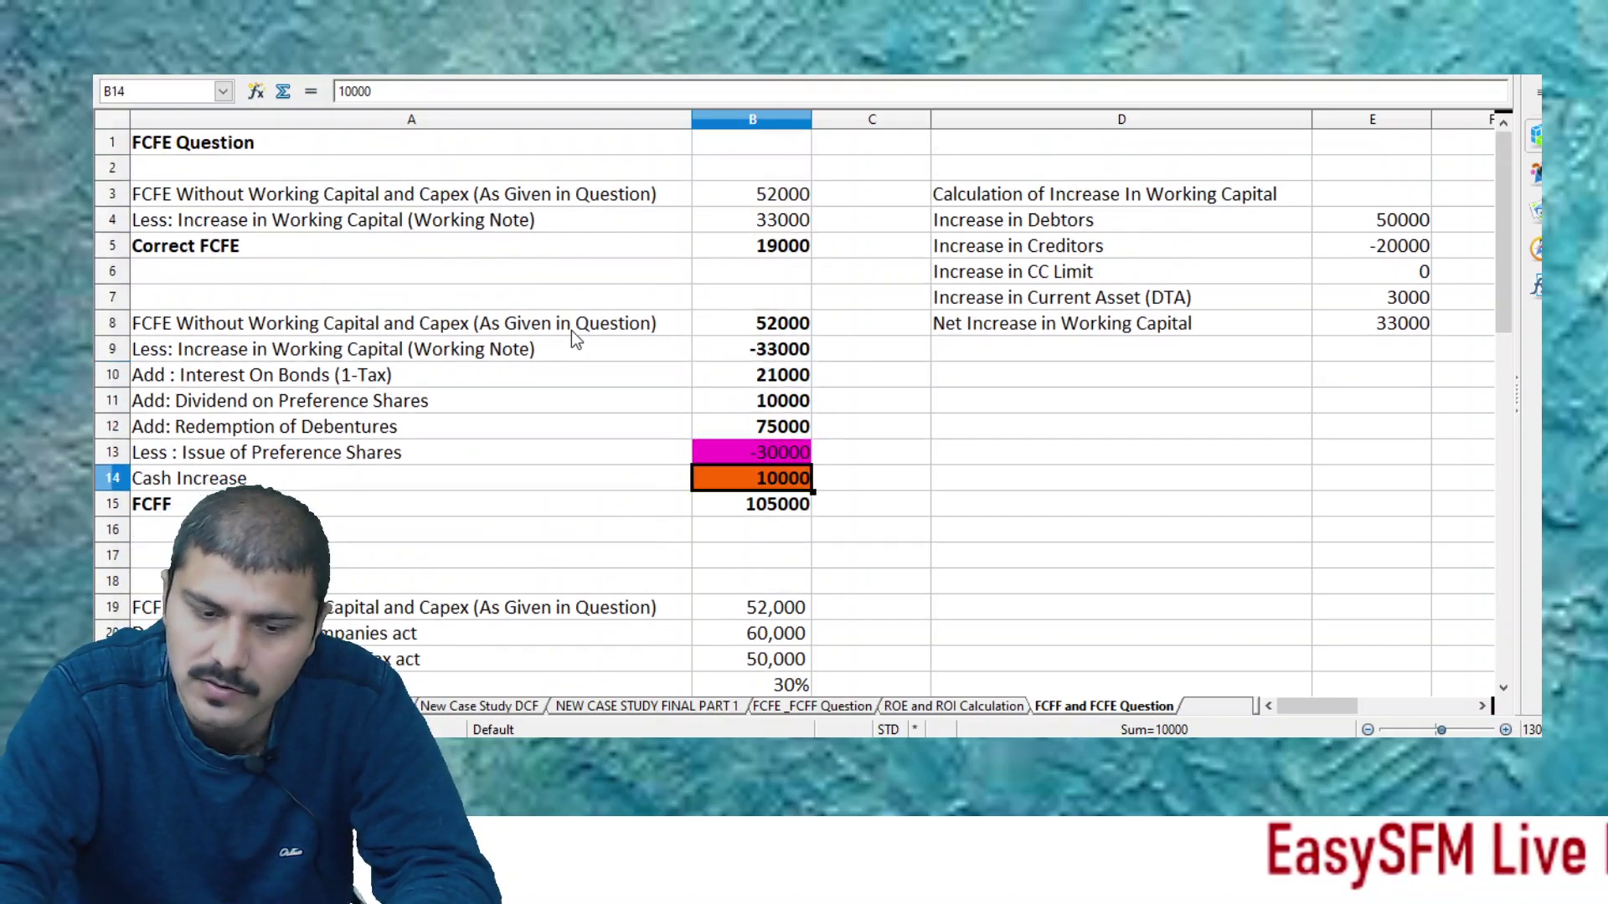
# Confirm the =SUM(B8:B14) total of 105000, then put OBS's full-screen webcam scene on air
pyautogui.press('Up')
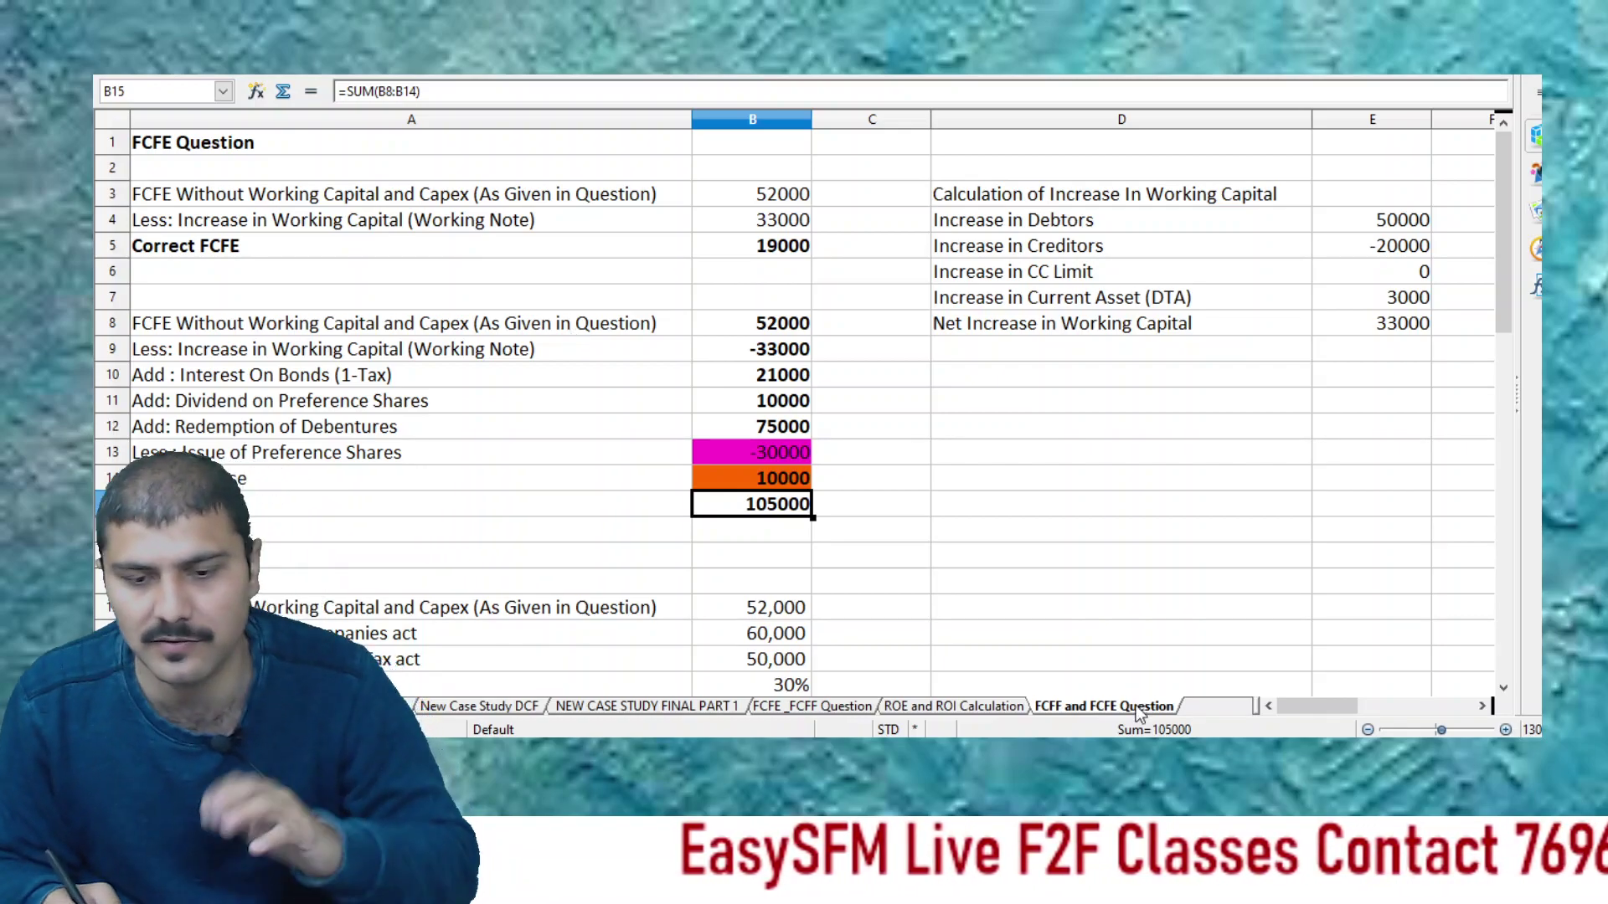
pyautogui.hotkey('alt', 'Tab')
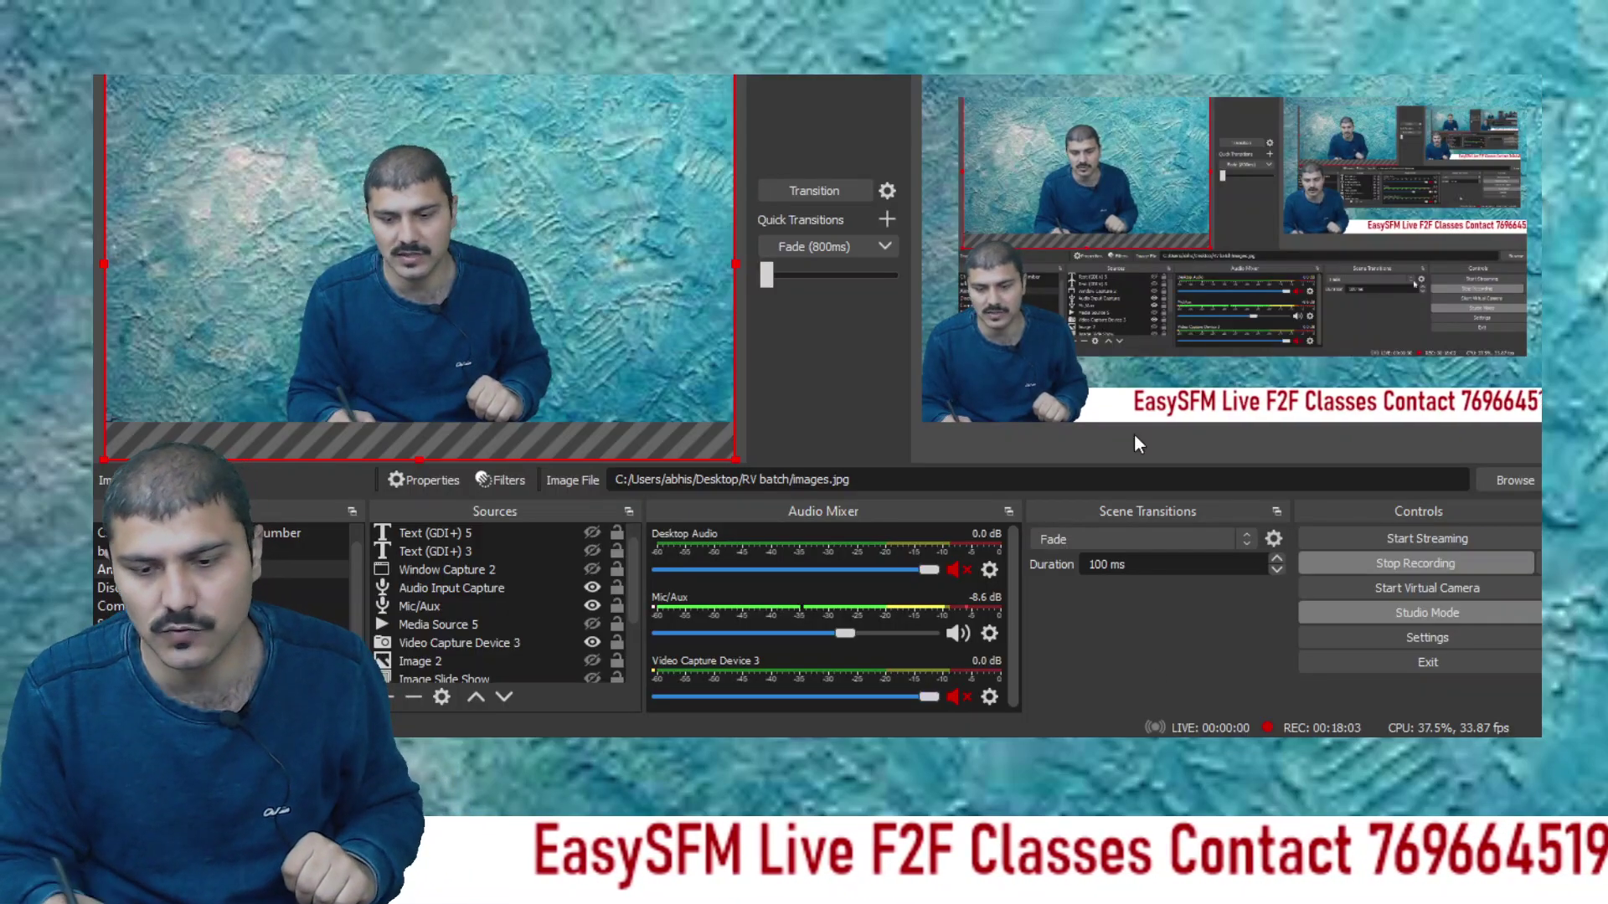
pyautogui.click(825, 191)
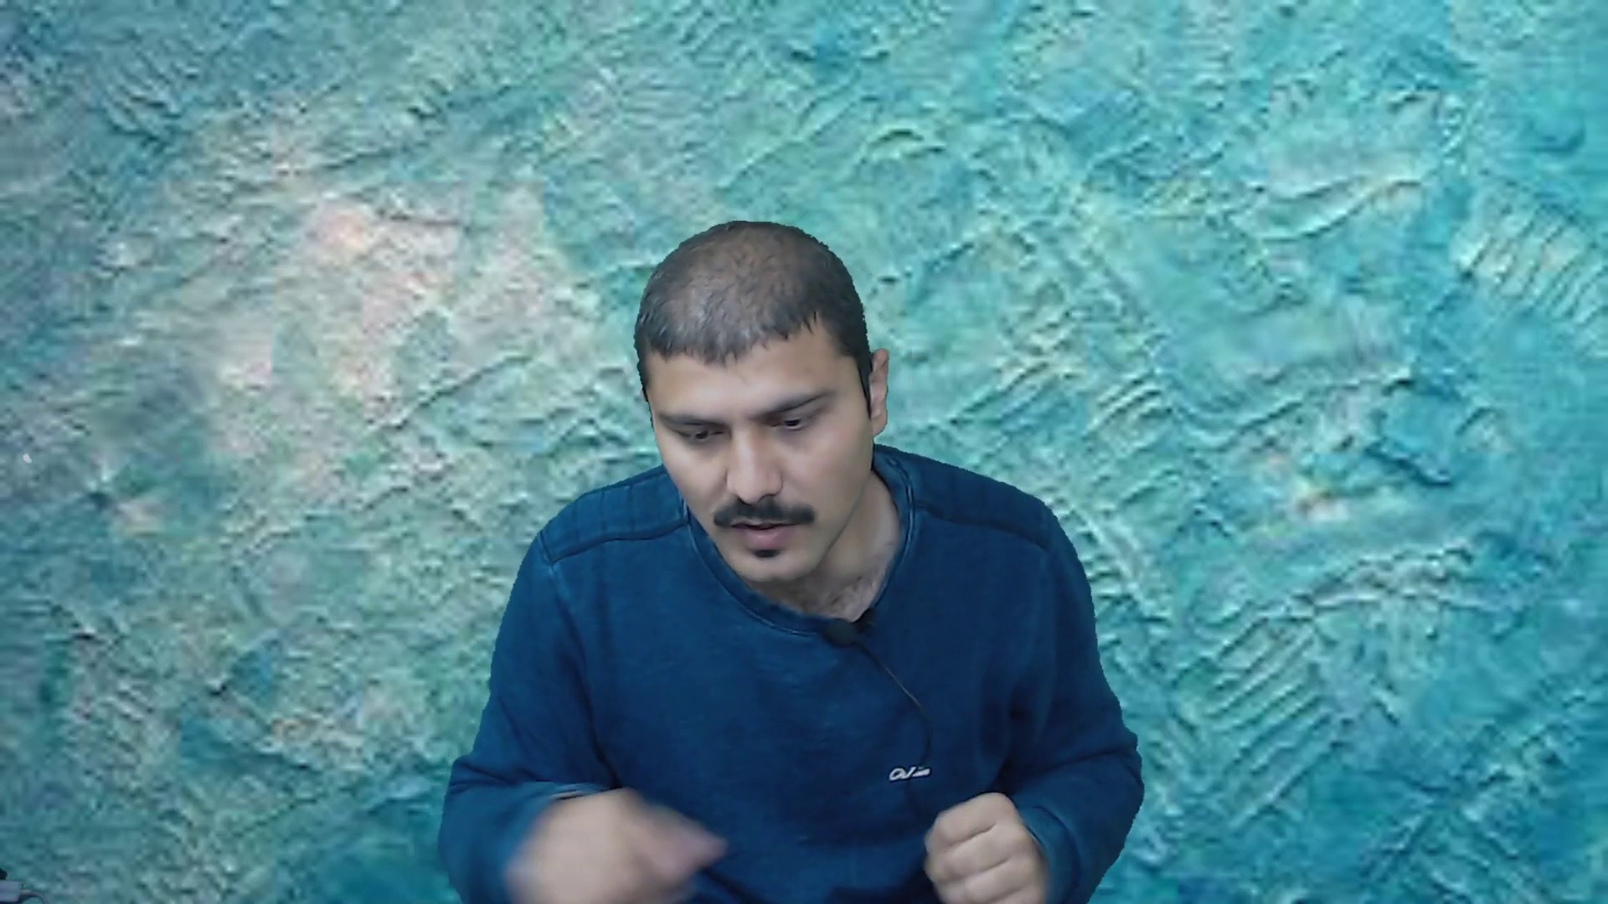